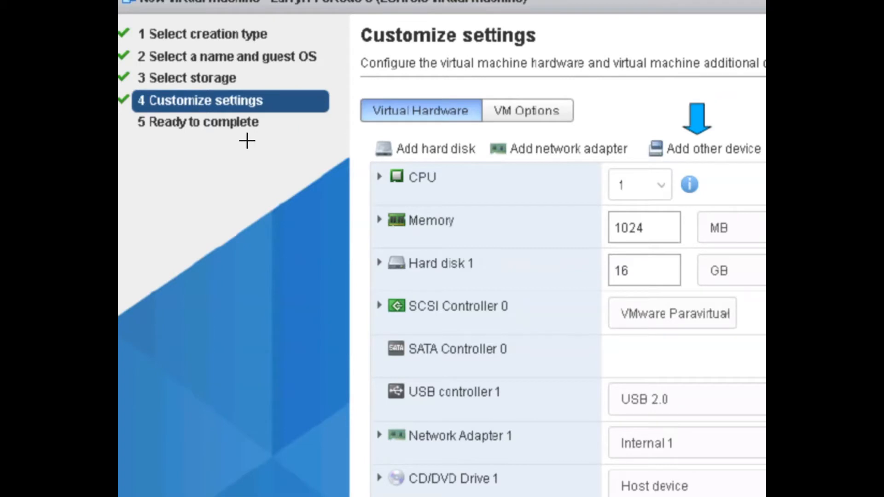
- Underline Hard disk 1 and its 16 GB size in ink, then erase the marks
left_click_drag(377, 275, 477, 275)
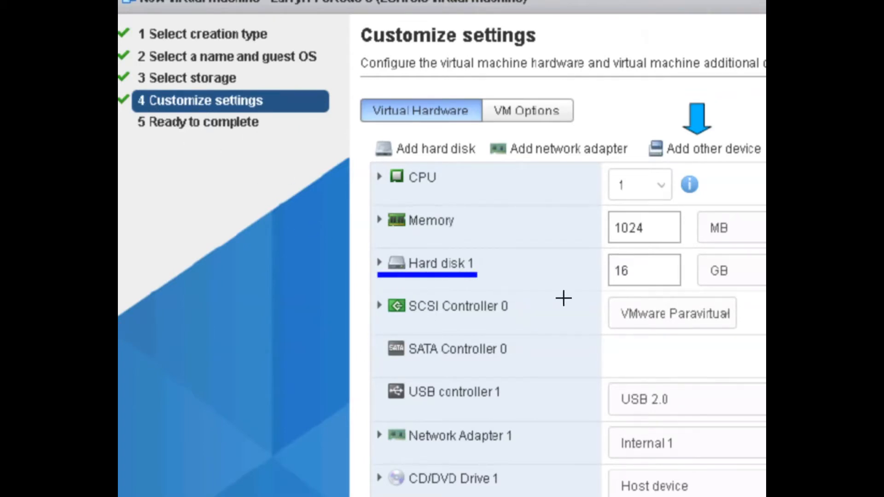
left_click_drag(614, 278, 634, 279)
left_click(541, 22)
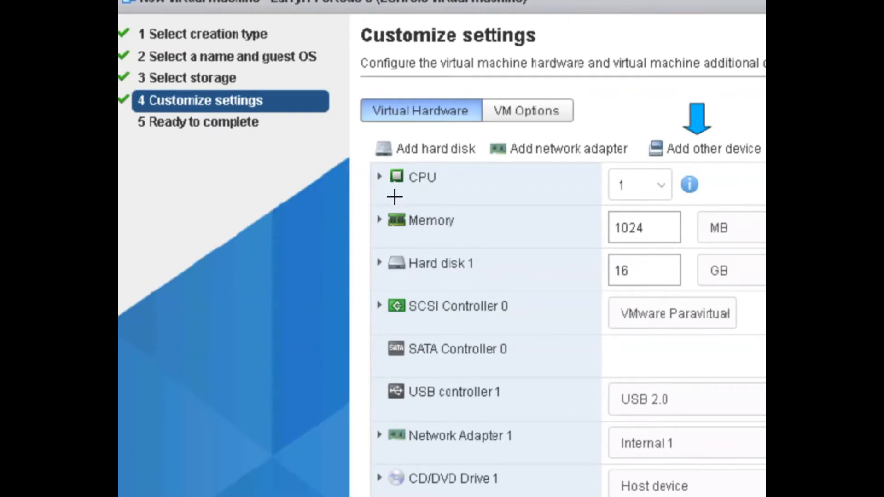
- Underline CPU, 1024 MB memory, Hard disk 1 at 16 GB, and SCSI Controller 0 (VMware Paravirtual)
left_click_drag(389, 189, 438, 189)
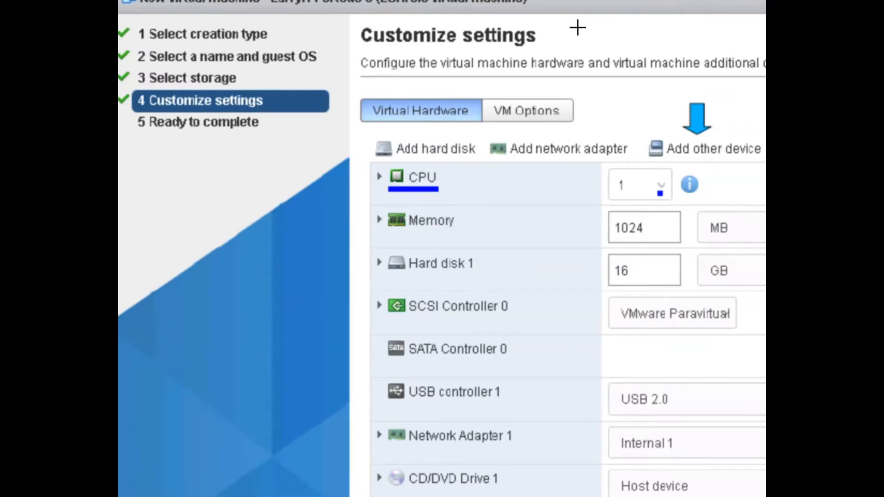
left_click_drag(615, 240, 642, 239)
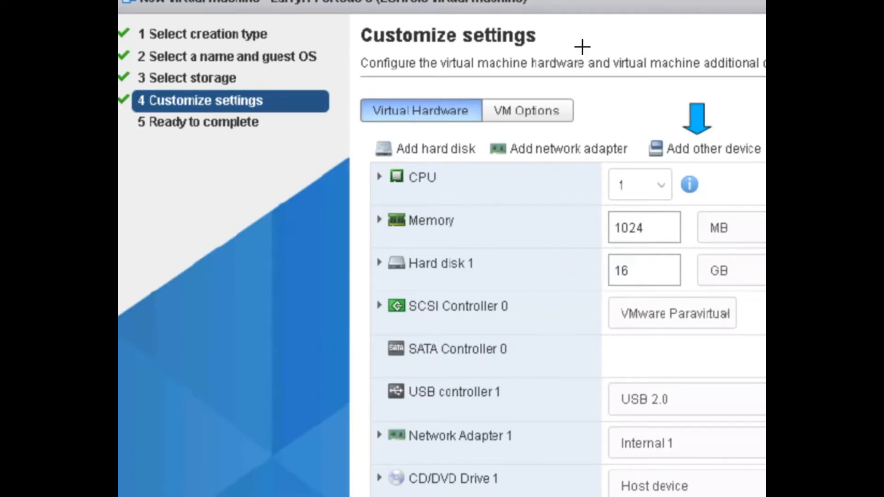
left_click_drag(385, 275, 490, 275)
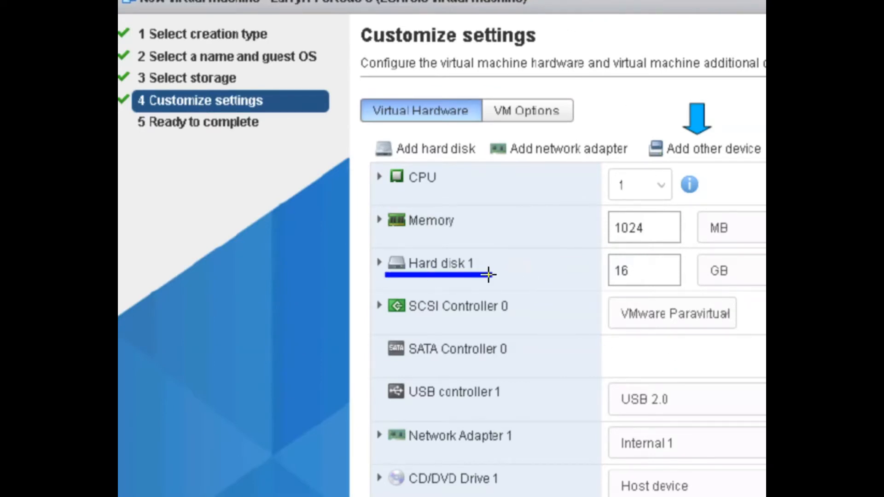
left_click_drag(617, 280, 637, 279)
left_click_drag(383, 323, 508, 317)
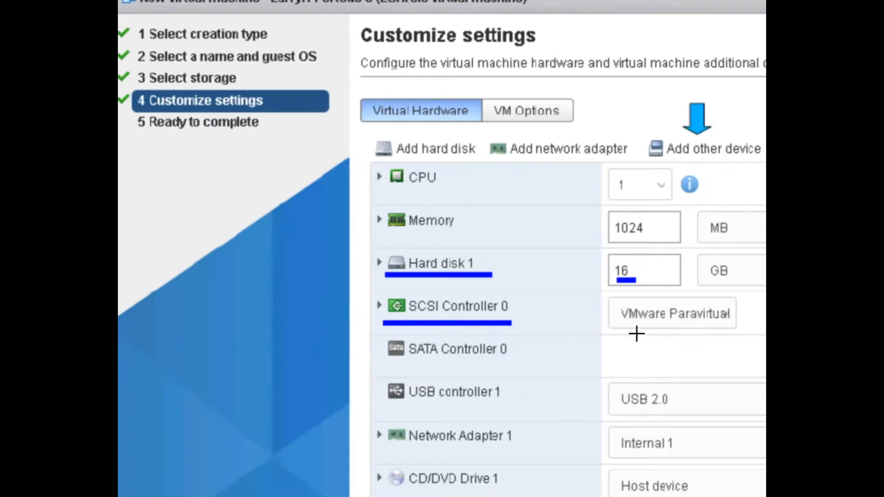
left_click_drag(620, 327, 730, 325)
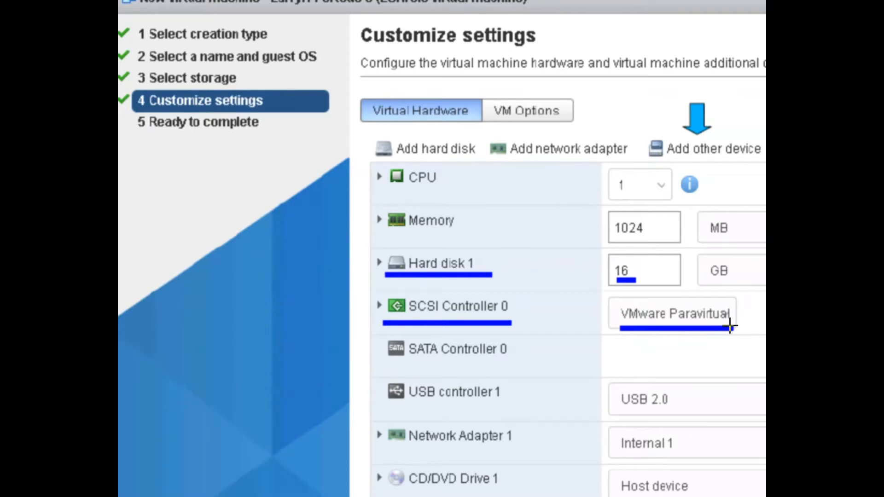
- Underline SATA Controller 0, USB controller 1 and Network Adapter 1 on Internal 1, then erase the ink
left_click_drag(387, 363, 511, 353)
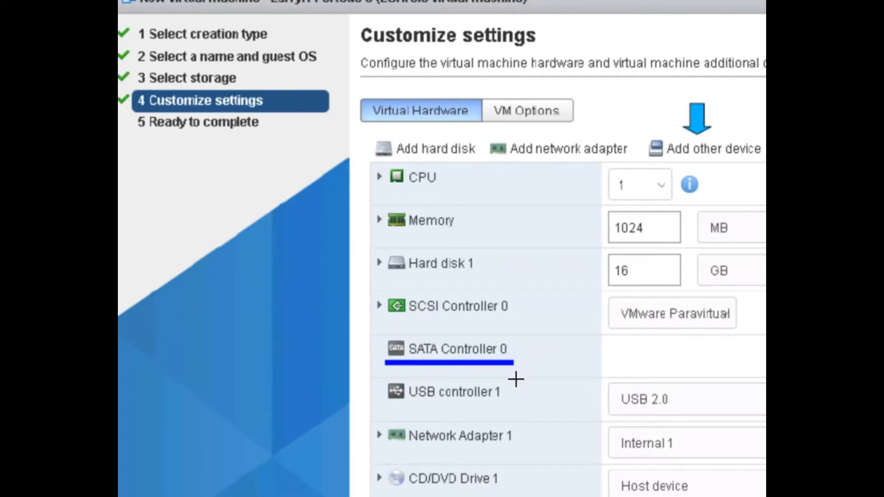
left_click_drag(390, 405, 500, 404)
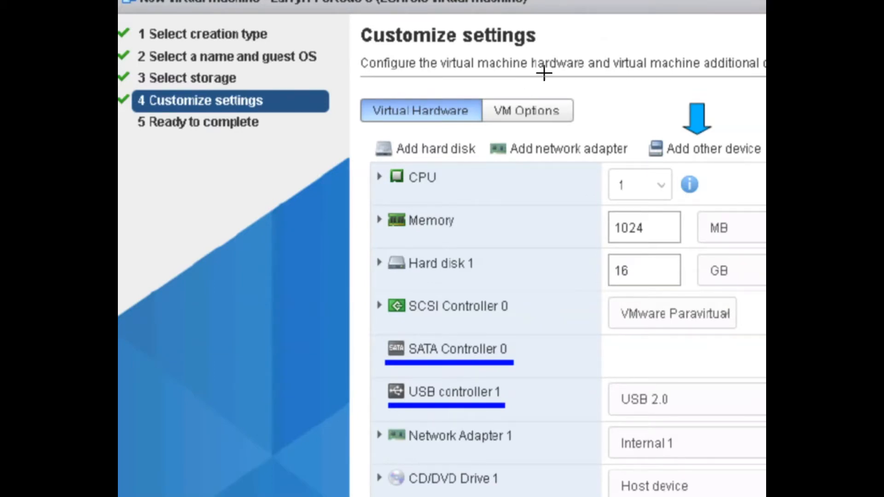
left_click_drag(387, 446, 515, 447)
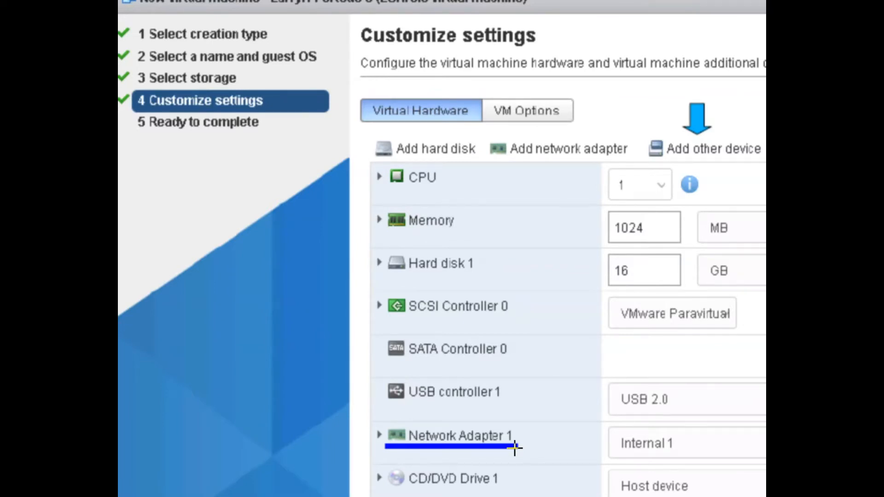
left_click_drag(621, 456, 676, 456)
left_click(560, 13)
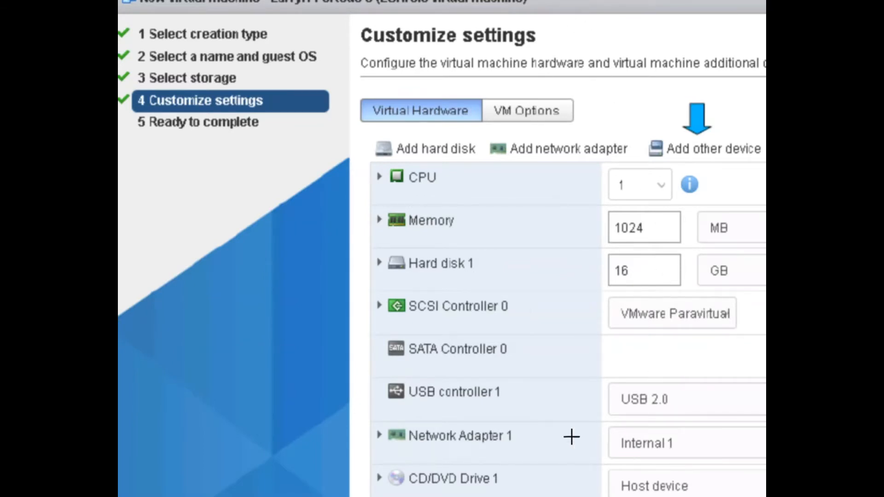
- Underline CD/DVD Drive 1 as Host device, then Add hard disk, Add network adapter and Add other device
left_click_drag(386, 490, 502, 490)
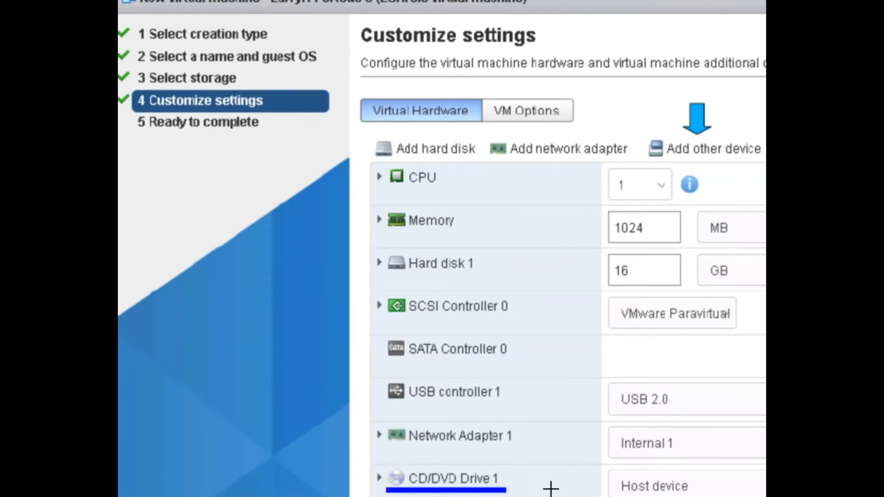
left_click_drag(614, 495, 688, 494)
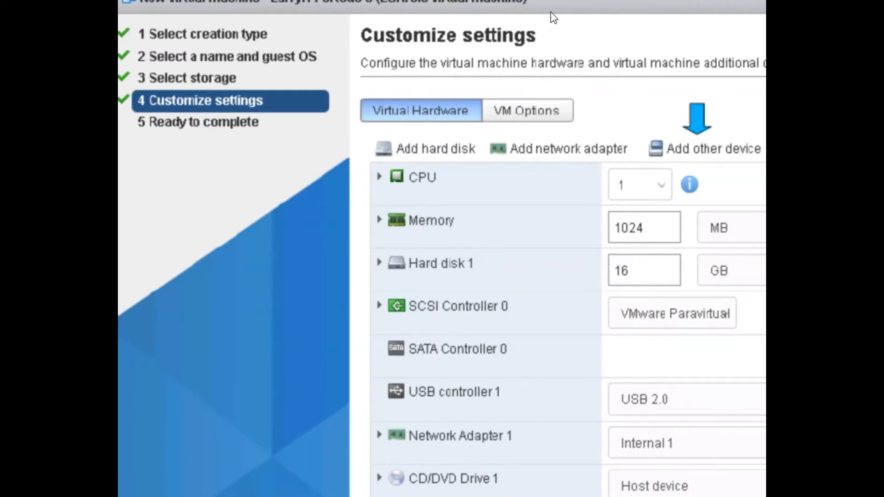
left_click_drag(369, 158, 472, 157)
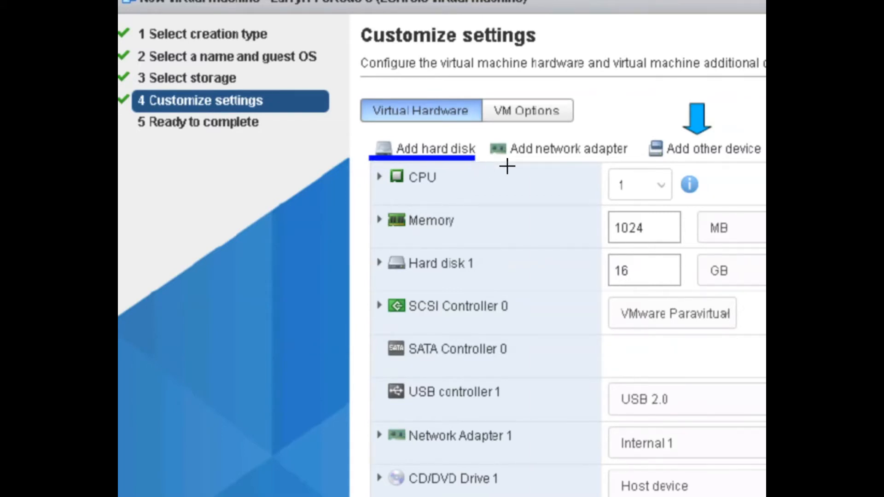
left_click_drag(490, 160, 619, 159)
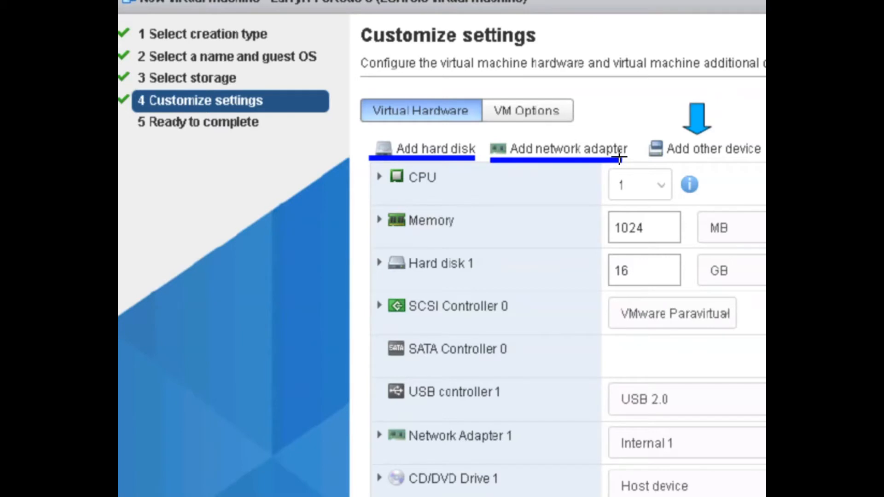
left_click_drag(652, 160, 756, 160)
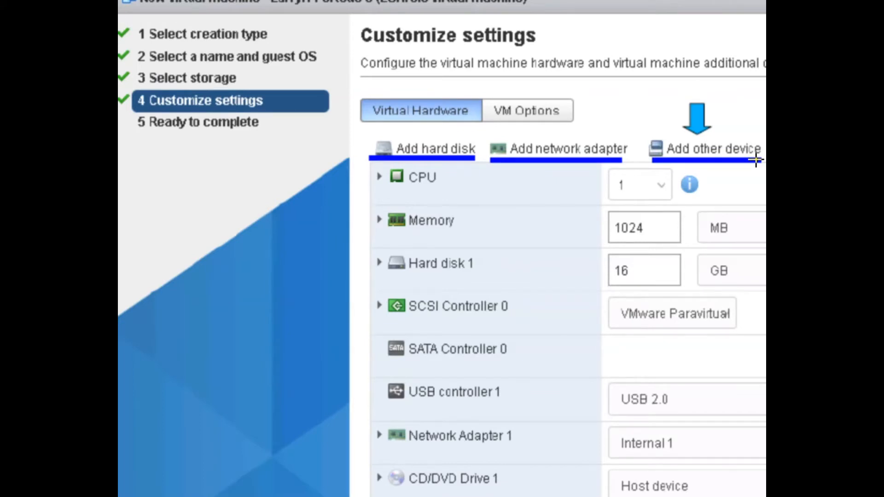
- Press Esc to zoom out to the full 'Specify New VM's Hardware' slide, clearing the ink
key("Escape")
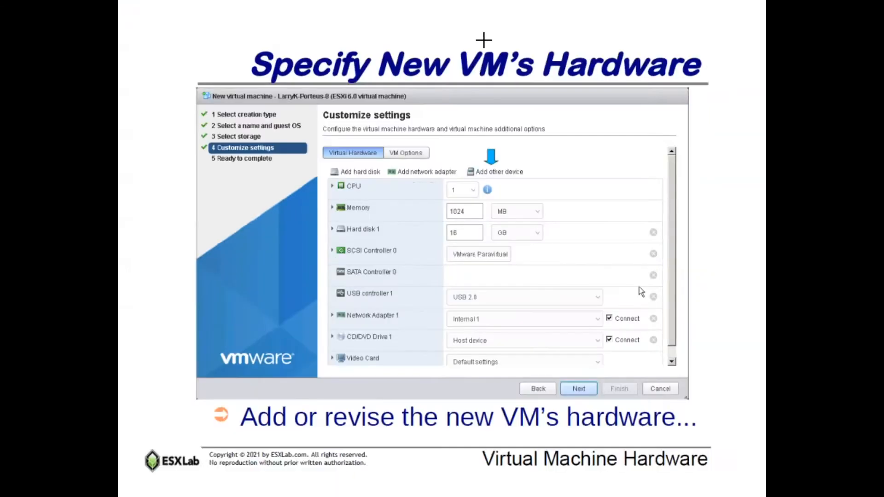
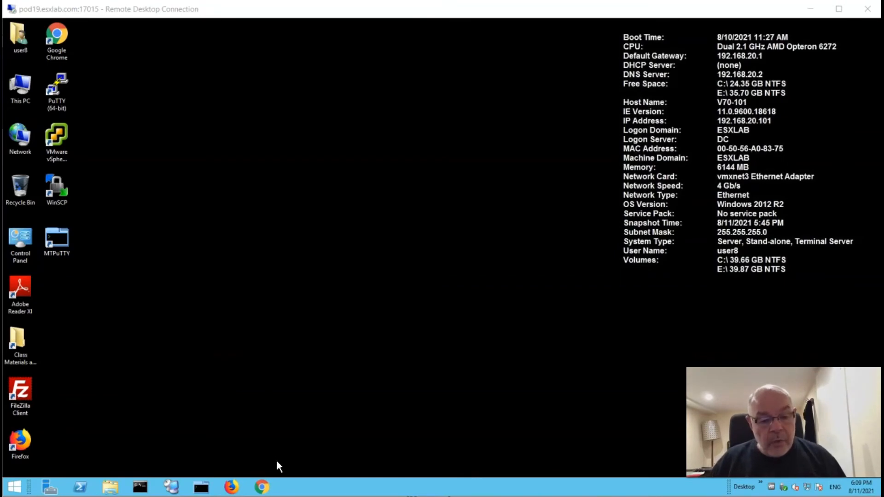
left_click(261, 488)
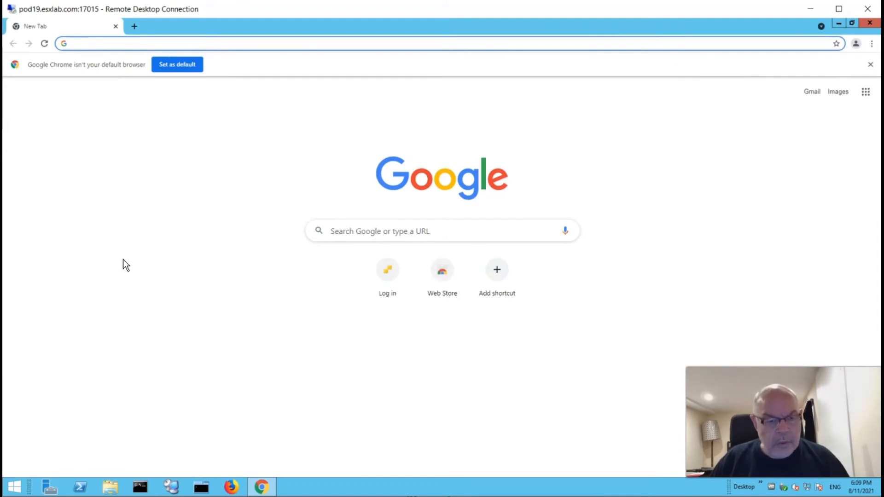
left_click(87, 43)
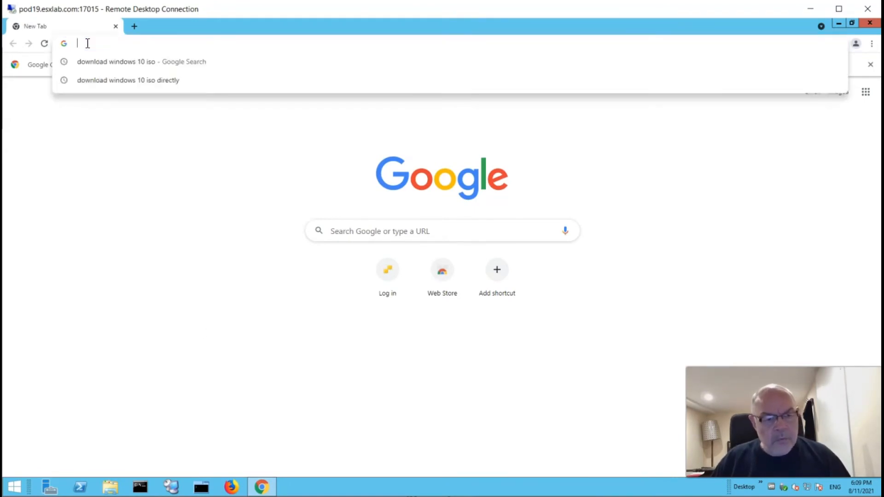
type("https")
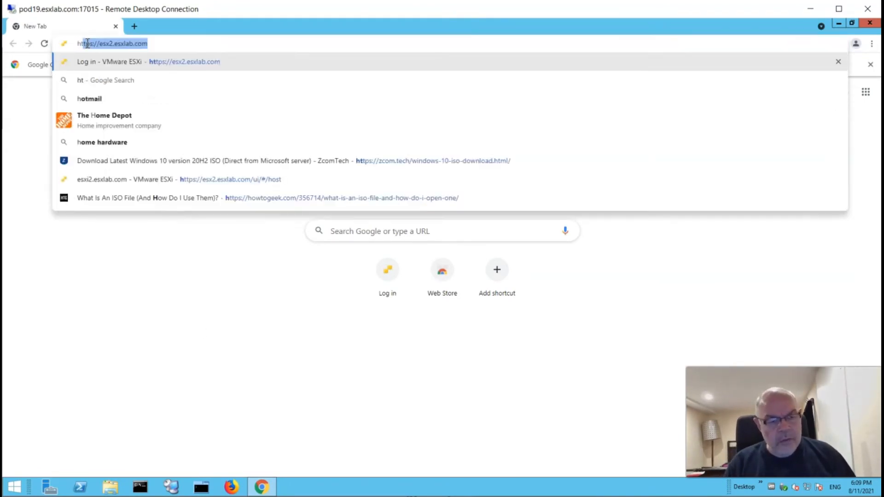
type("://")
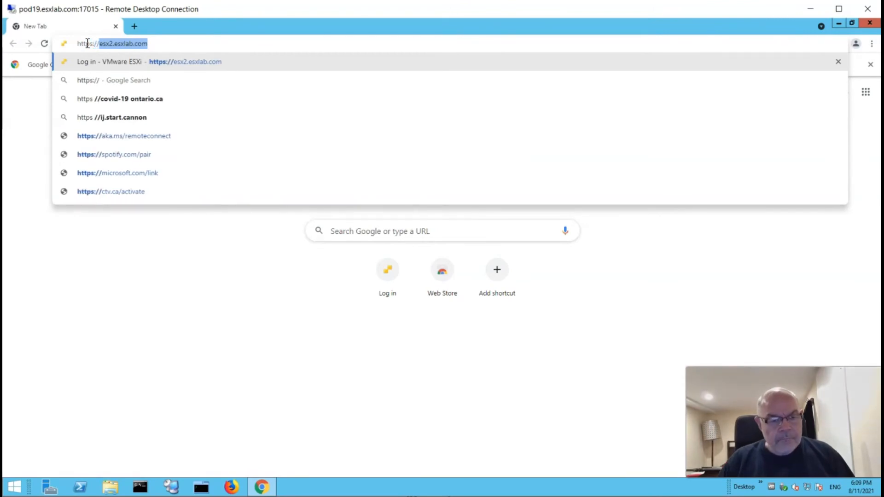
left_click(173, 42)
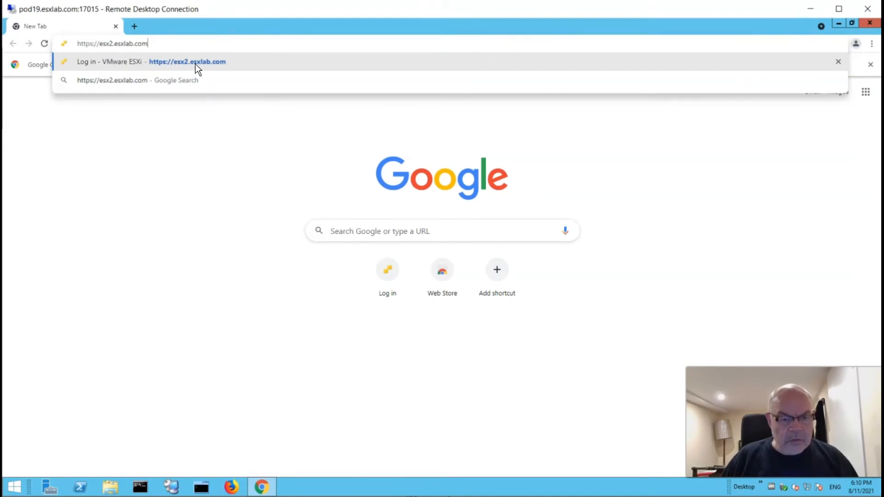
left_click(243, 63)
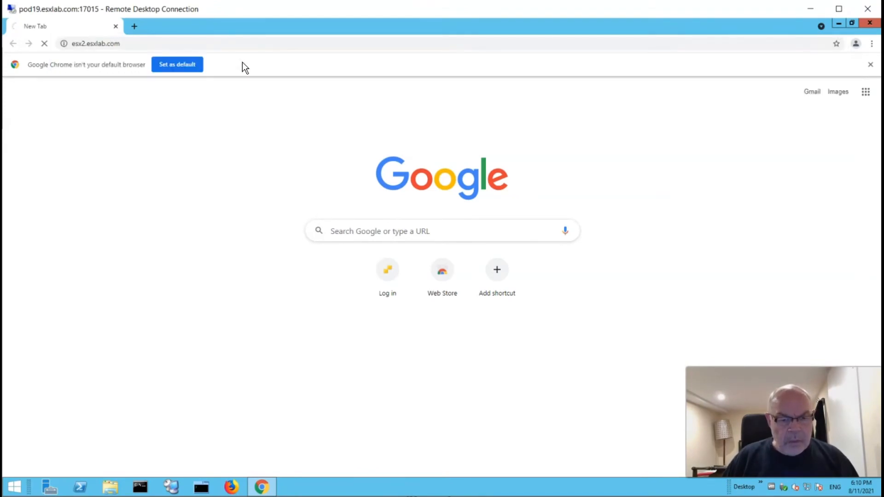
left_click(236, 43)
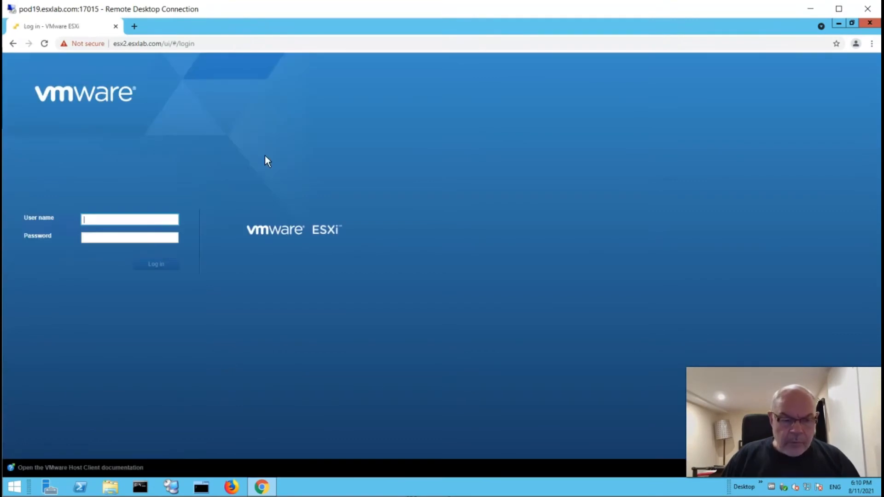
- Log in to the ESXi host with the saved user name and the account password
left_click(136, 219)
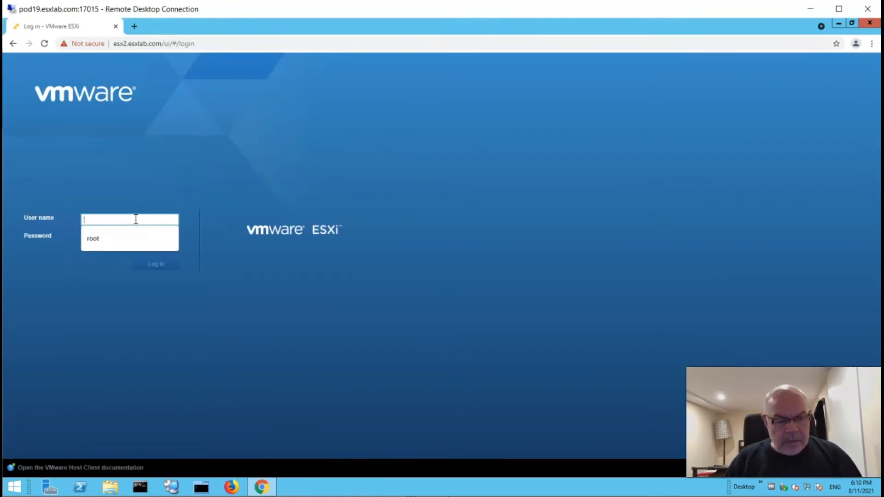
left_click(101, 239)
left_click(103, 238)
type("VMware123!")
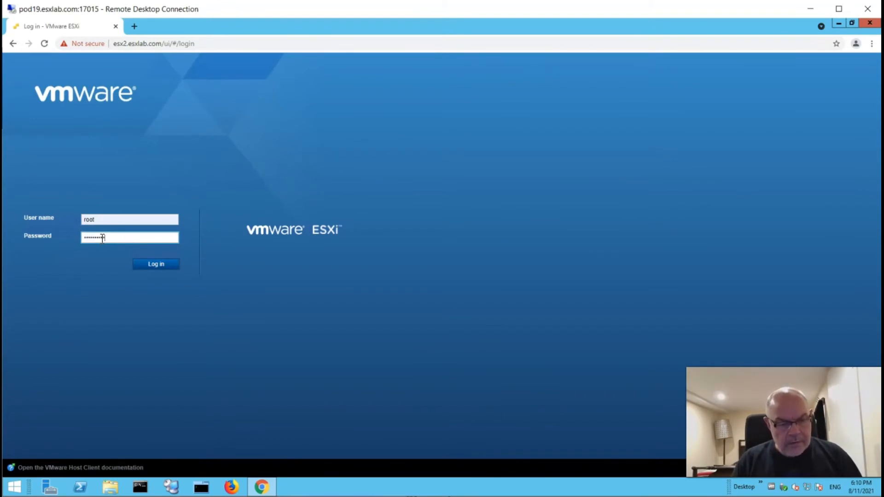
key("Return")
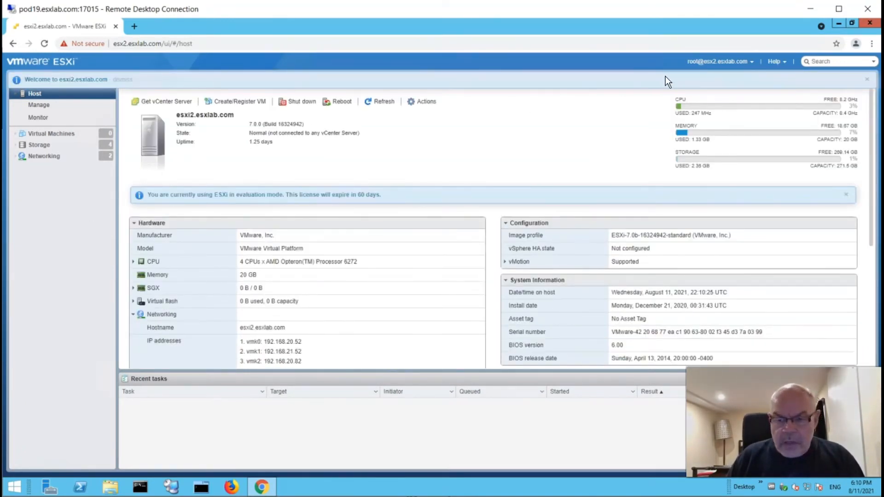
- Dismiss the welcome banner and show the host's empty Virtual Machines list
left_click(868, 82)
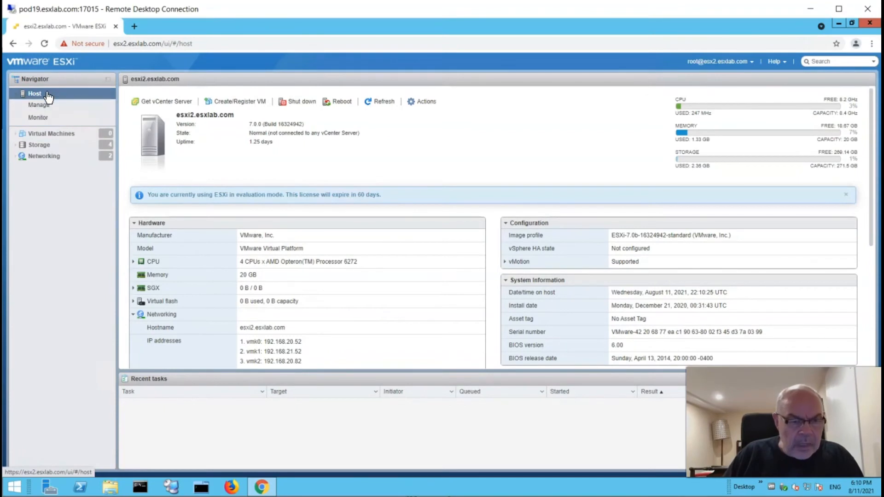
left_click(109, 81)
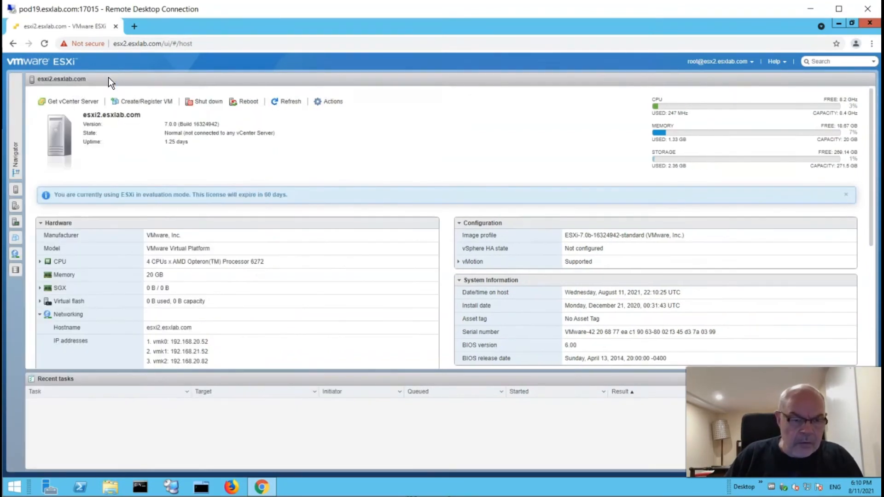
left_click(19, 138)
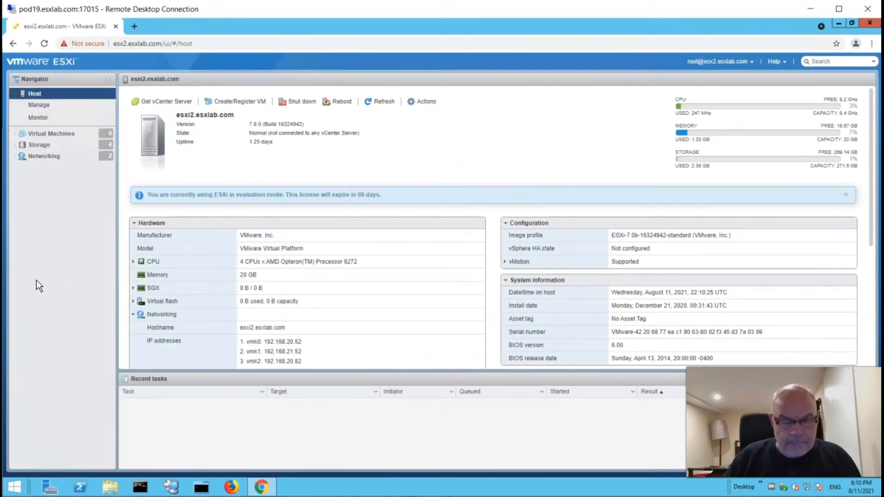
left_click(60, 136)
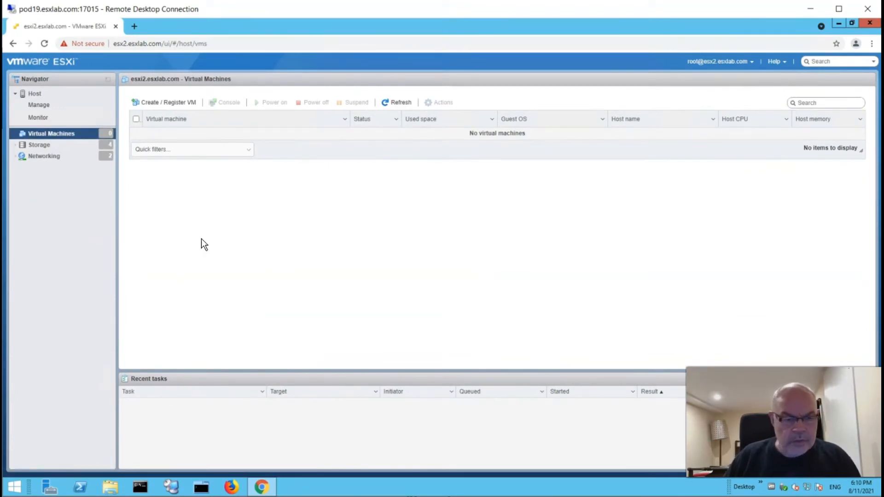
- Choose Create / Register VM to launch the New virtual machine wizard
left_click(182, 105)
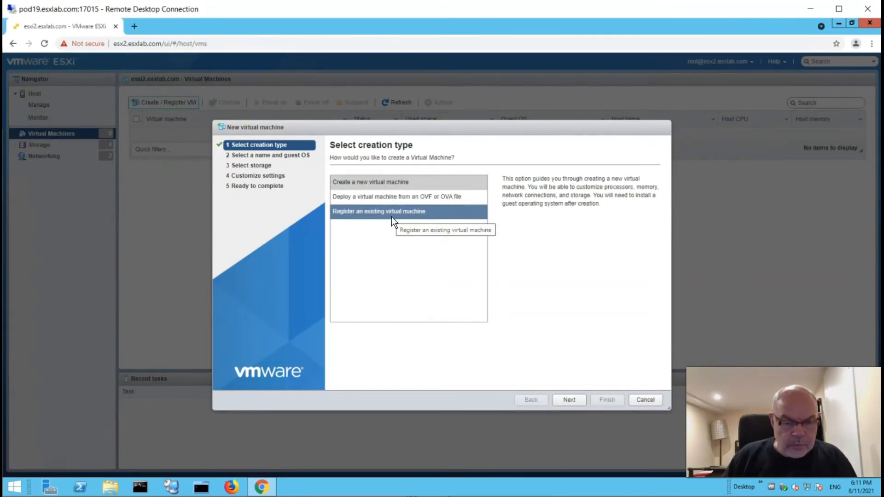
- Pick 'Create a new virtual machine' and enter the name 'Windows 10 - Test'
left_click(371, 182)
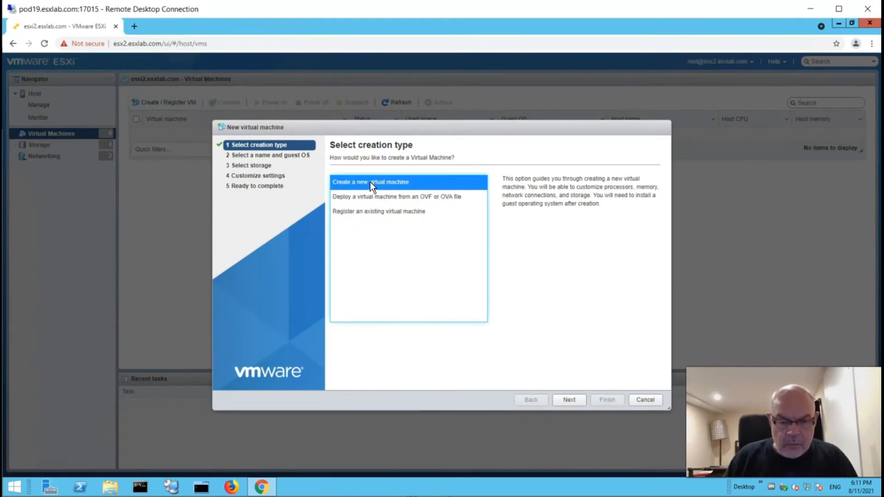
left_click(570, 400)
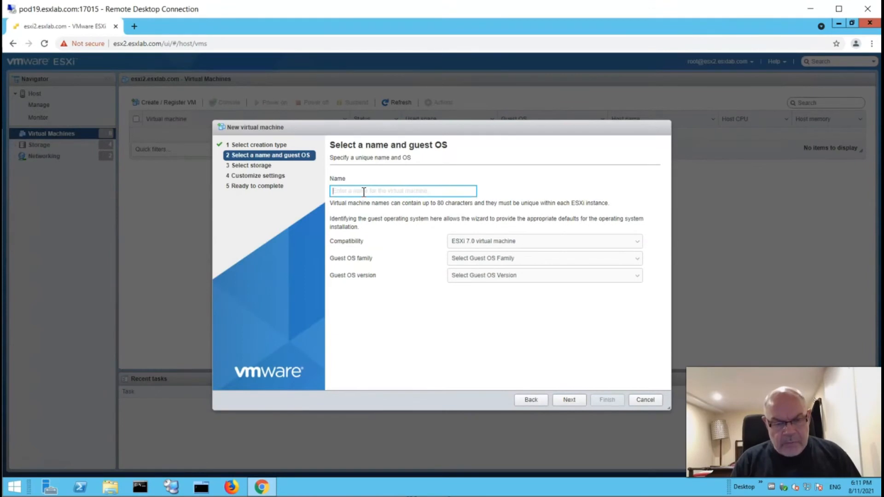
type("Windows ")
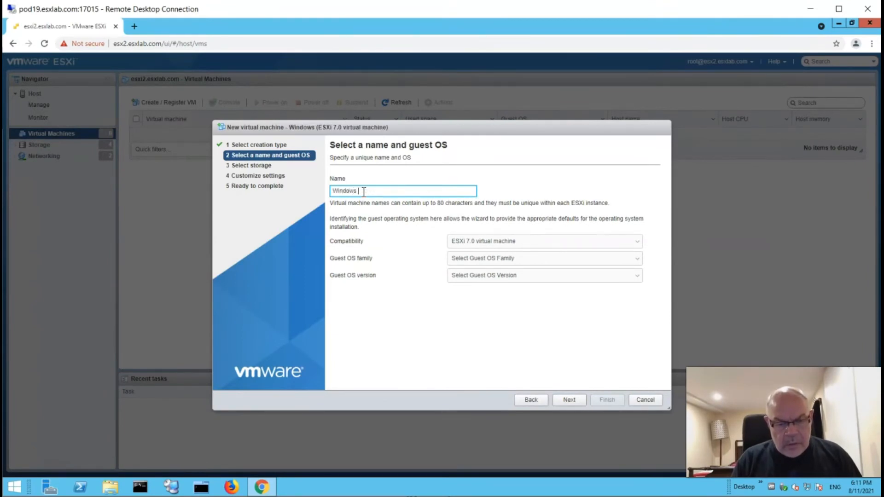
type("10 - Test")
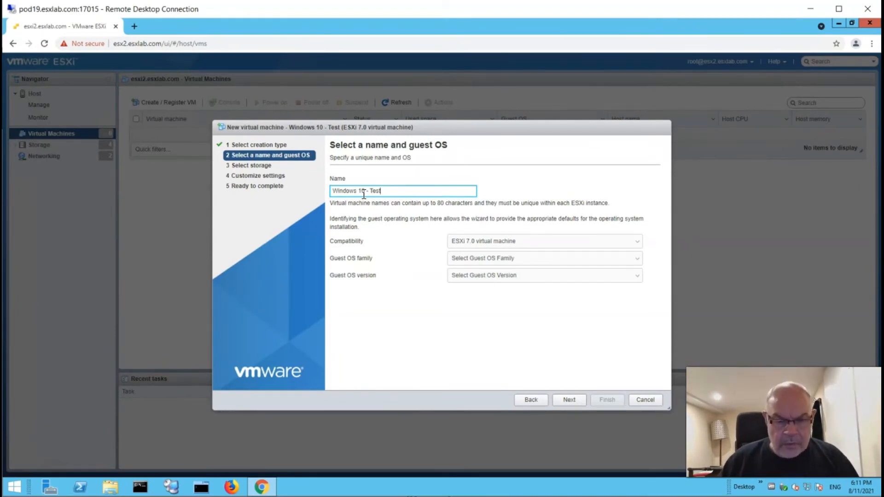
left_click(488, 242)
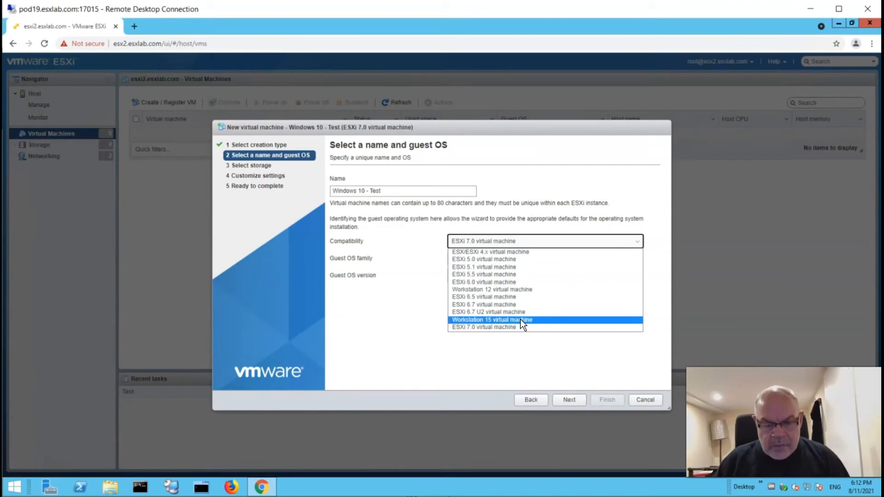
- Try ESXi 6.5 and 6.7 compatibility, then settle on ESXi 7.0 virtual machine
left_click(494, 299)
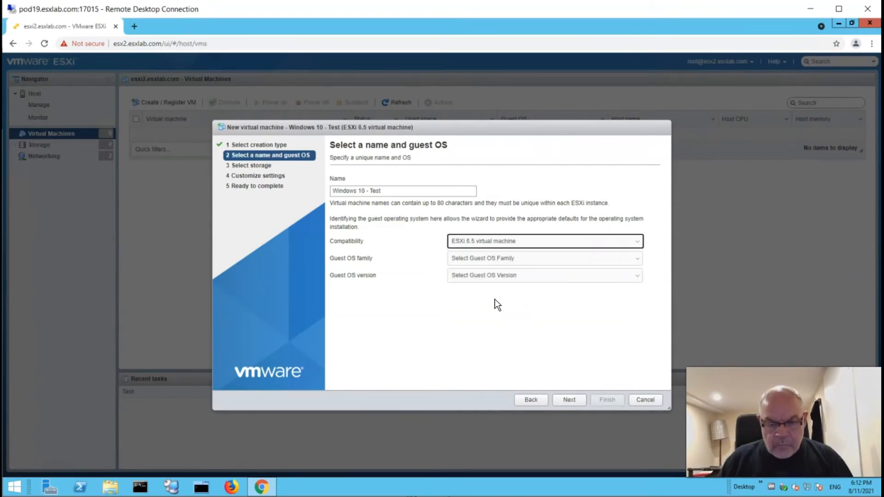
left_click(530, 242)
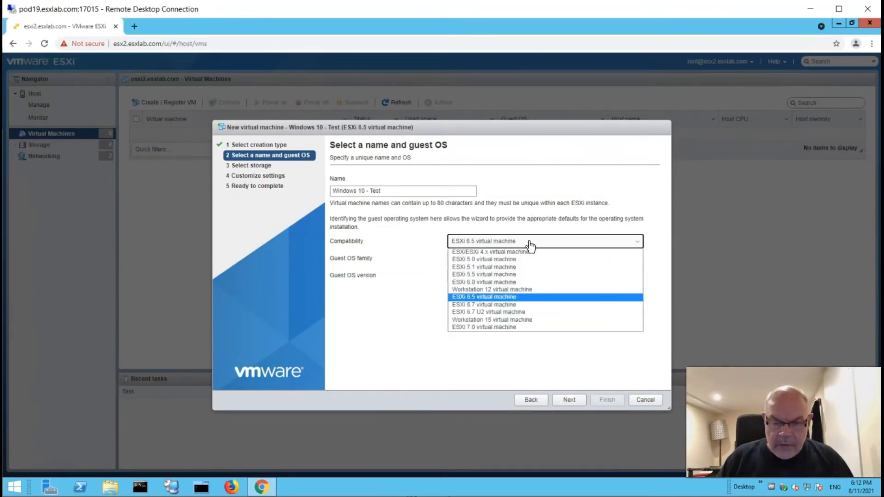
left_click(501, 305)
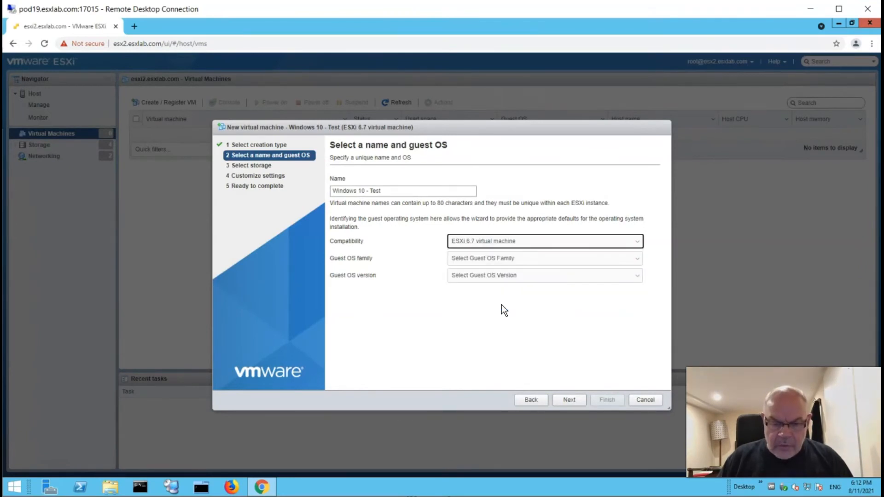
left_click(526, 245)
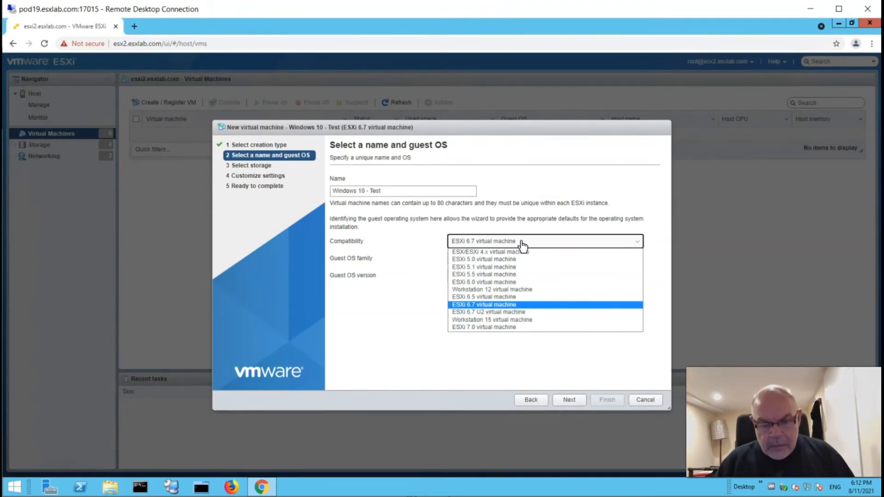
left_click(495, 327)
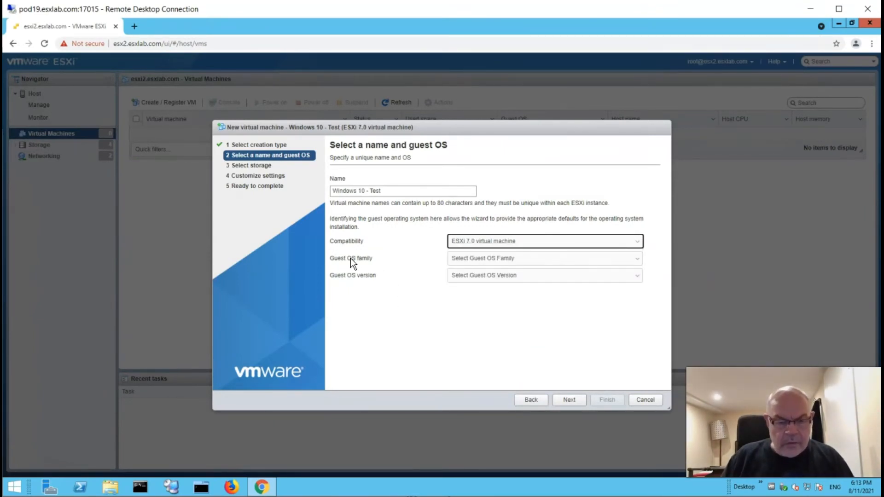
left_click(534, 262)
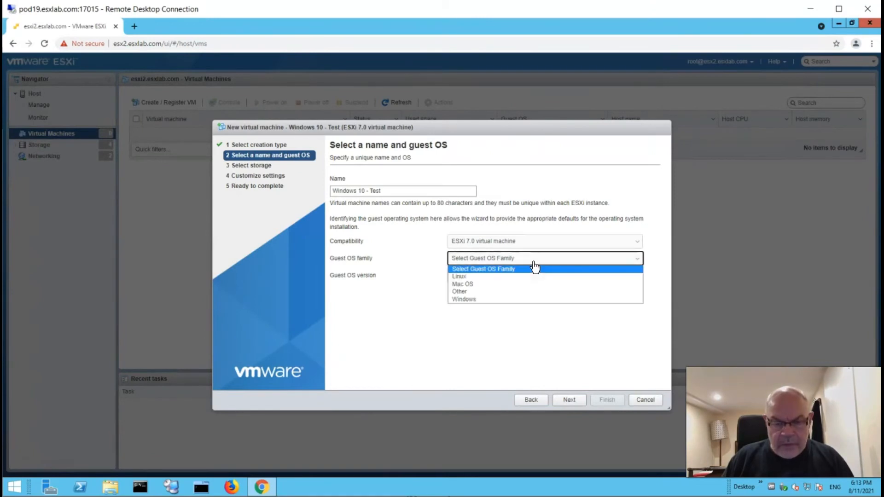
- Temporarily set the guest OS family to Other and browse its version list
left_click(462, 292)
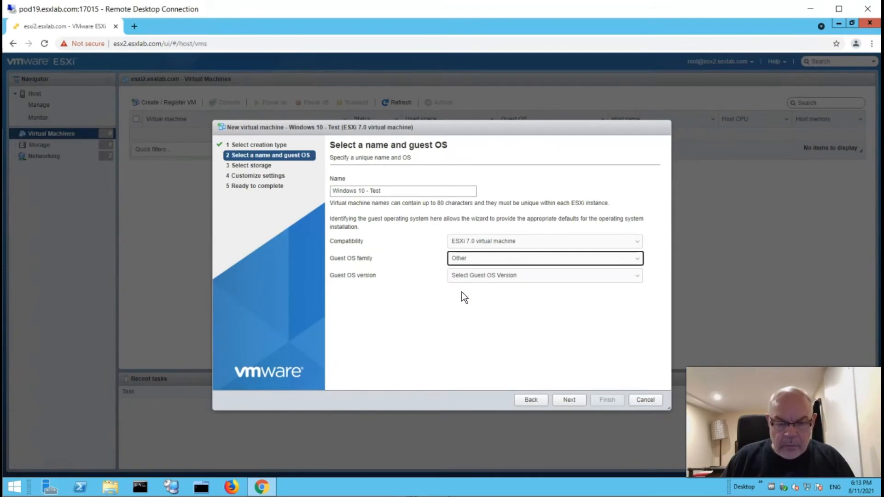
left_click(491, 277)
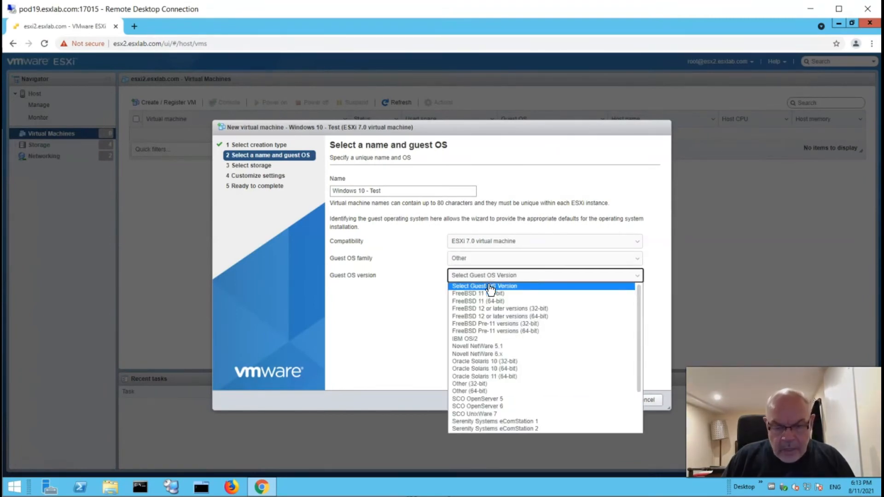
scroll(490, 394, "down", 2)
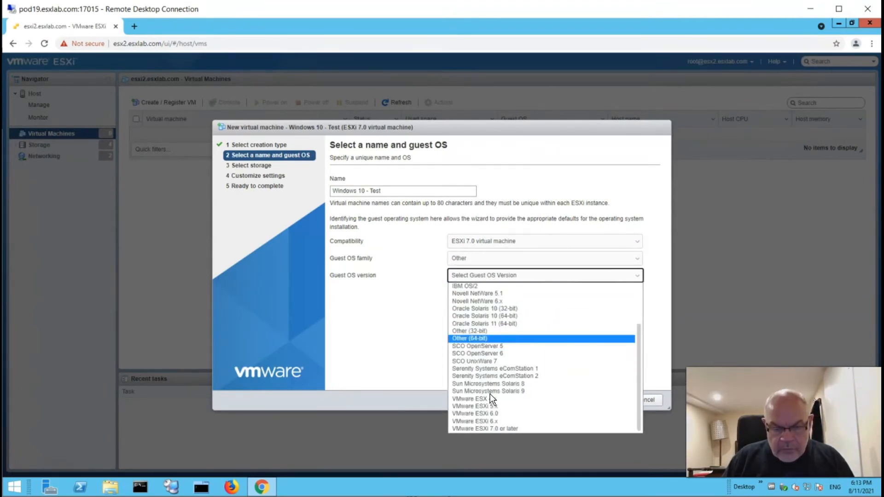
scroll(489, 395, "up", 2)
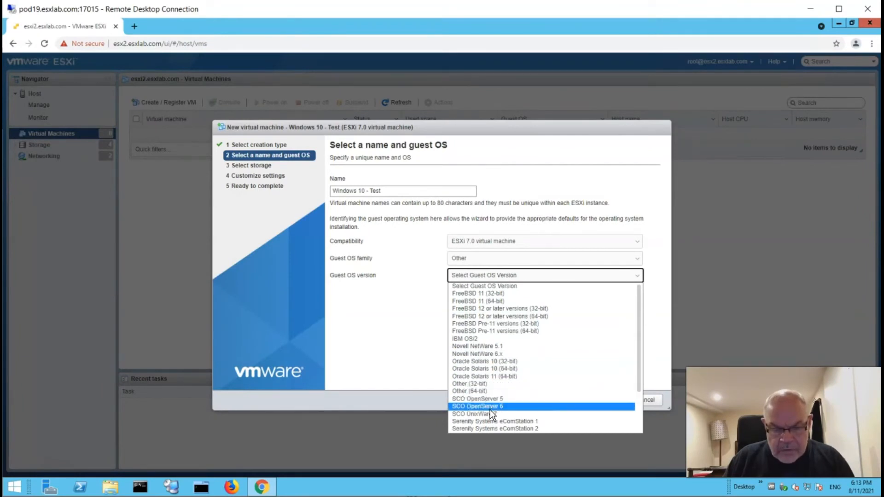
scroll(510, 425, "down", 3)
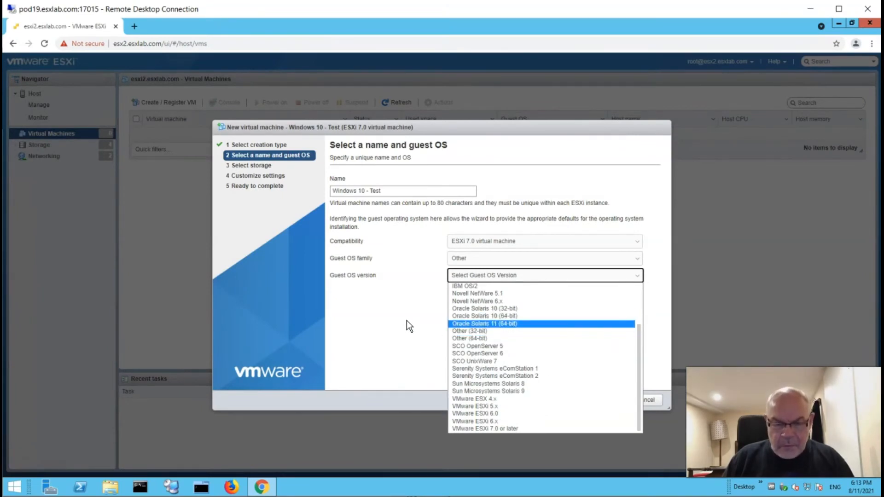
left_click(466, 277)
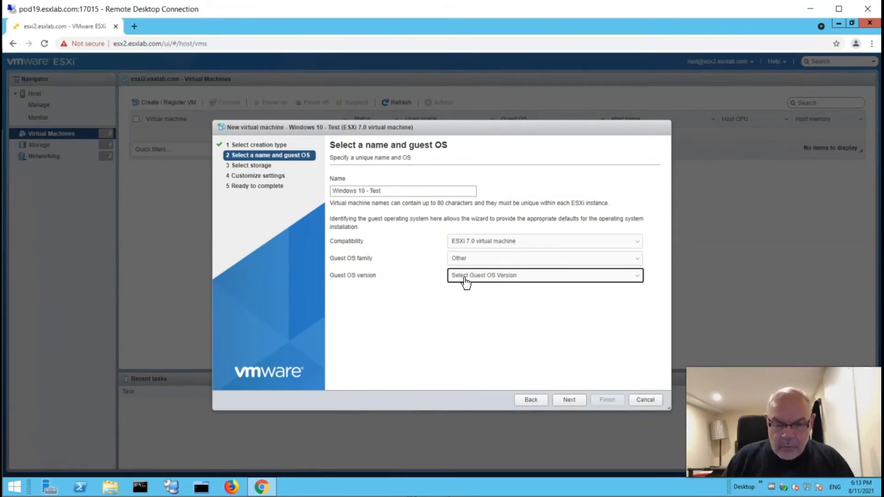
- Set guest OS to Windows, Microsoft Windows 10 (64-bit), and continue to storage
left_click(466, 278)
left_click(484, 260)
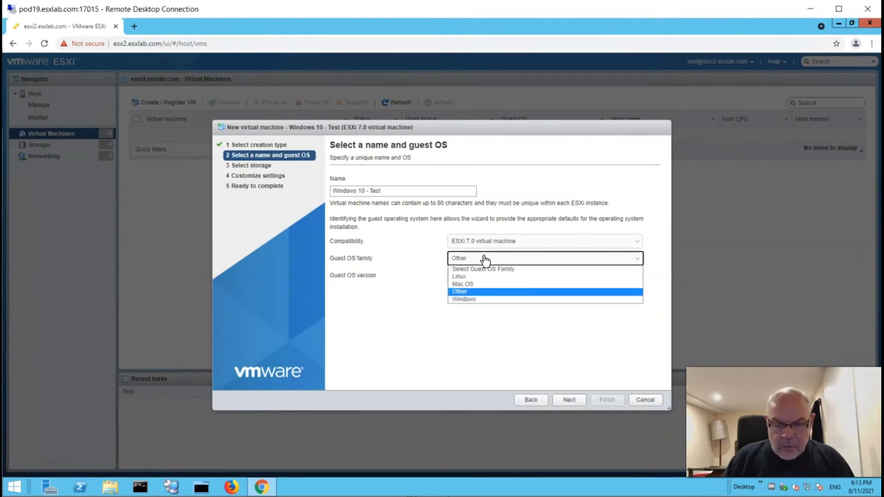
left_click(473, 298)
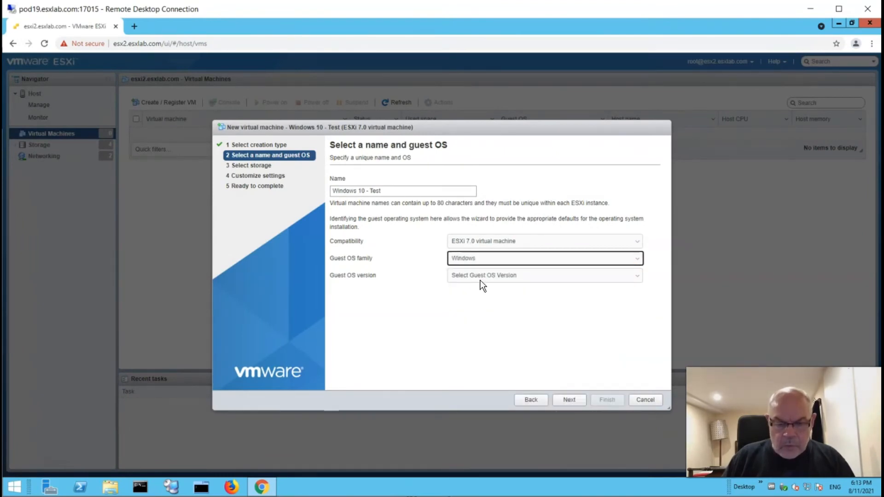
left_click(482, 277)
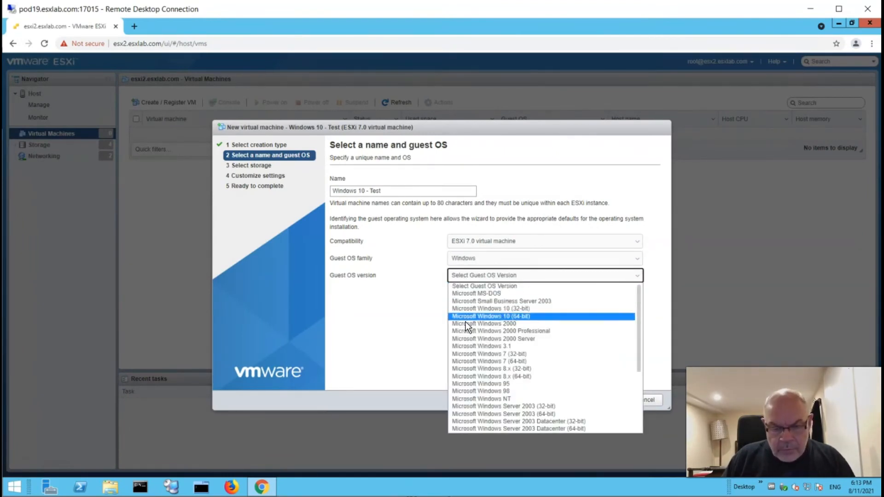
left_click(502, 316)
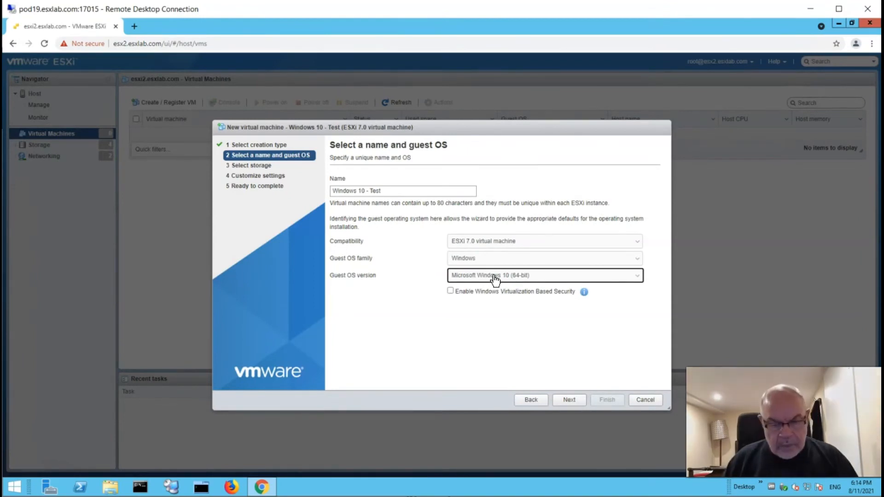
left_click(569, 400)
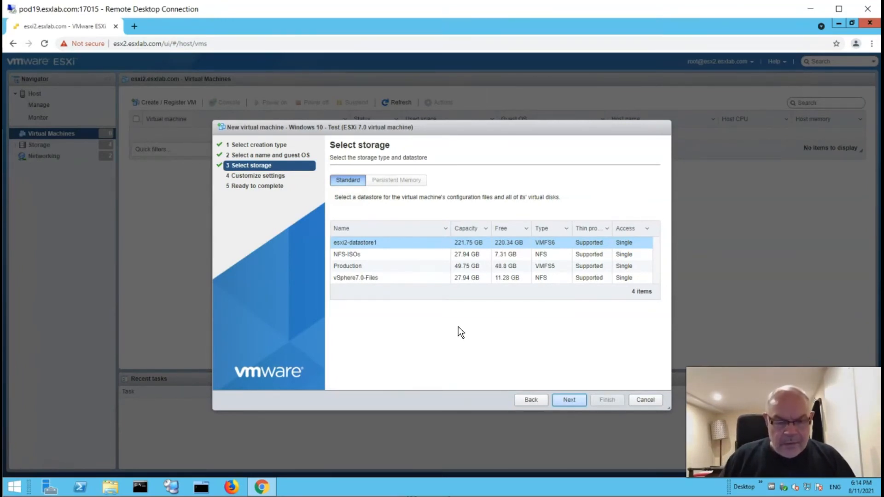
- Select esxi2-datastore1 for the VM's files and continue to Customize settings
left_click(367, 280)
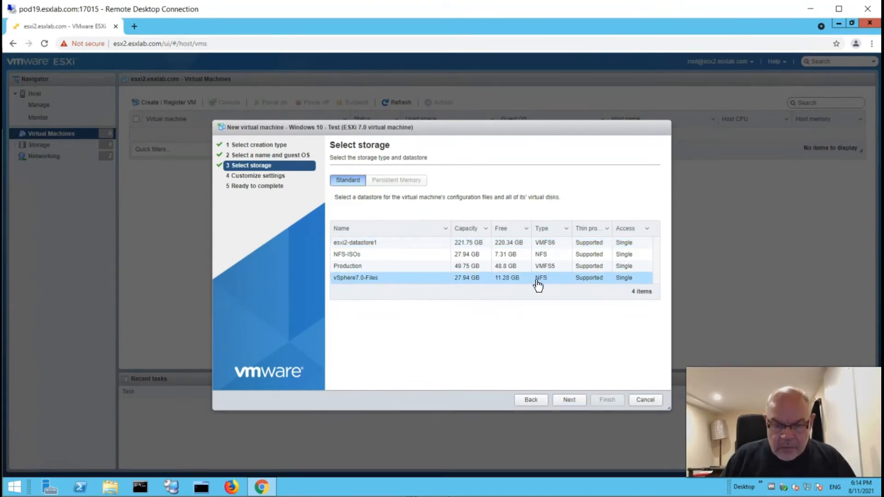
left_click(357, 255)
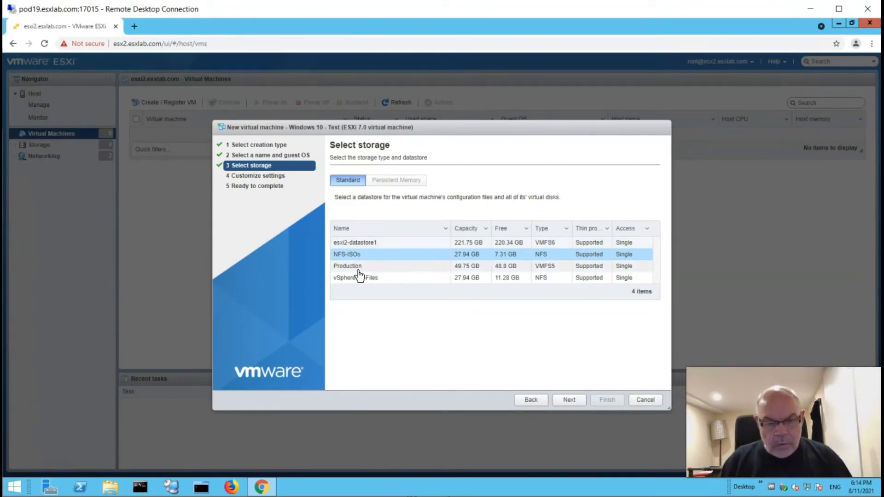
left_click(362, 244)
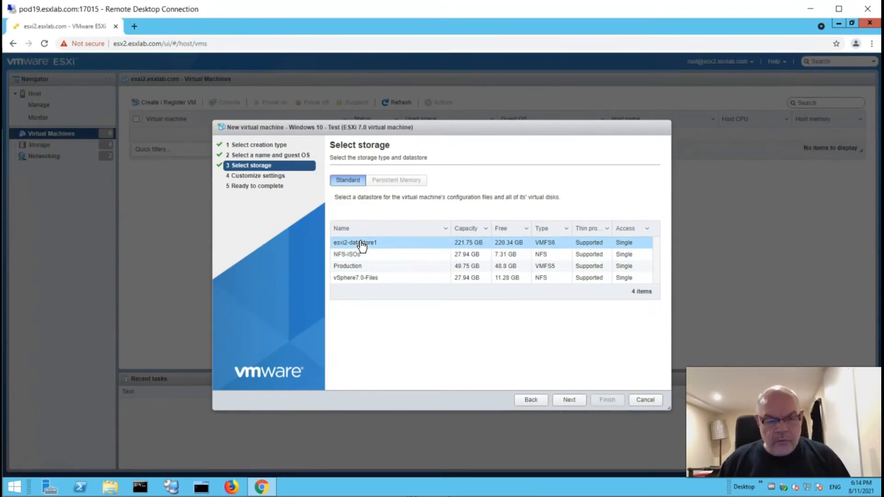
left_click(570, 402)
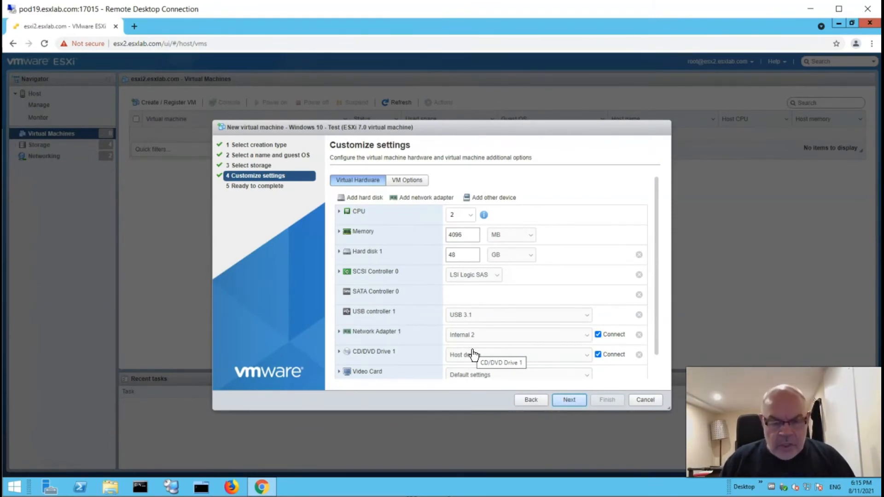
- Keep 2 CPUs, change memory from 4096 to 2048 MB and the disk from 48 to 64 GB
left_click(475, 222)
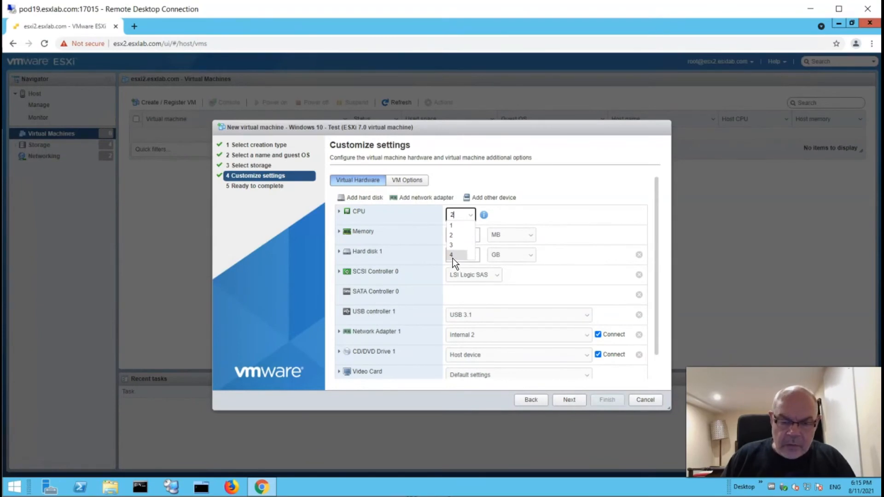
left_click(474, 222)
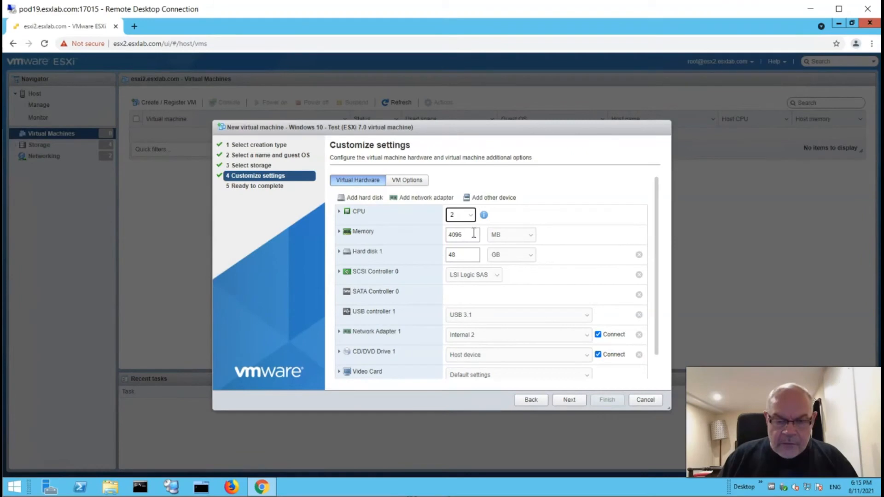
left_click_drag(471, 235, 444, 233)
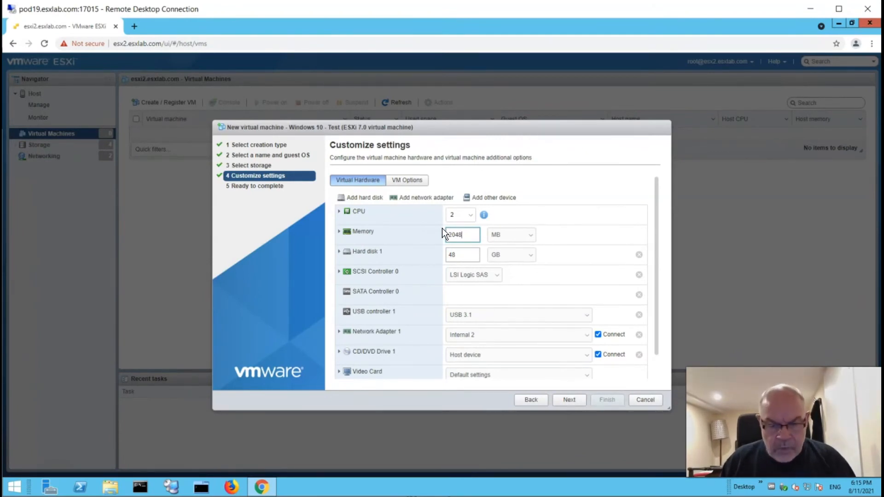
left_click(463, 255)
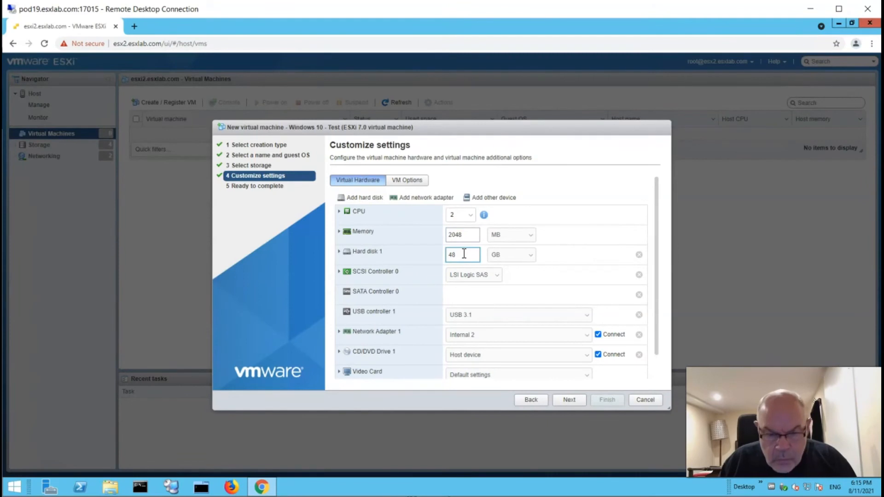
left_click_drag(464, 254, 448, 255)
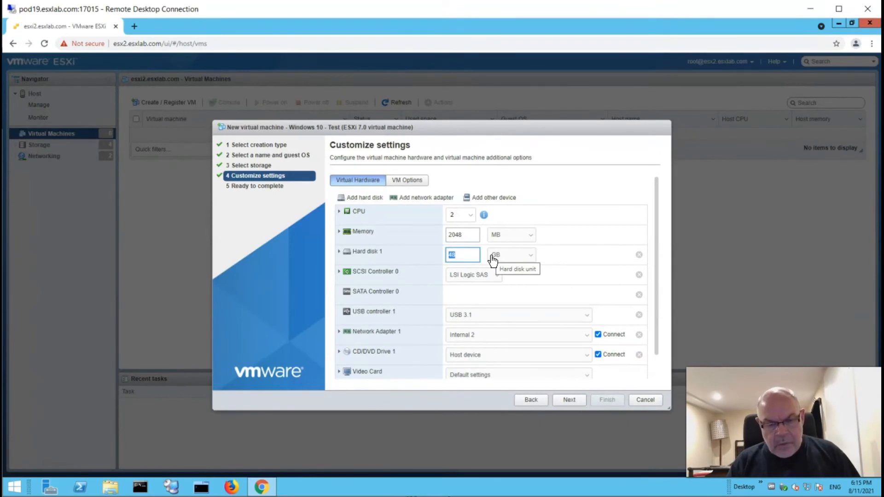
type("68")
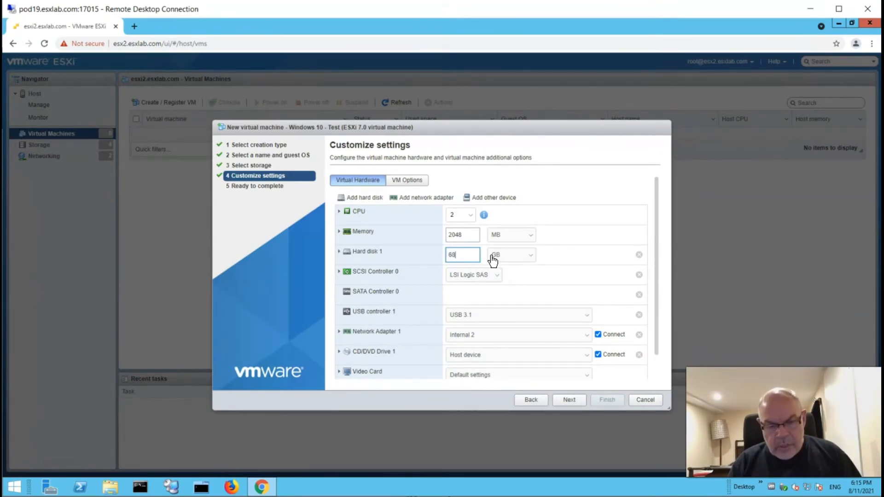
key("BackSpace")
type("4")
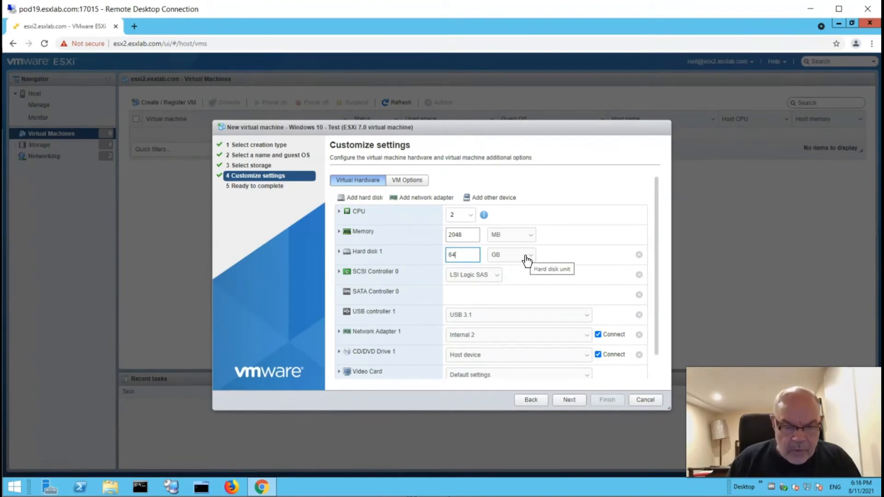
- Expand Hard disk 1, try both thick options, then set Disk Provisioning to Thin provisioned
left_click(339, 252)
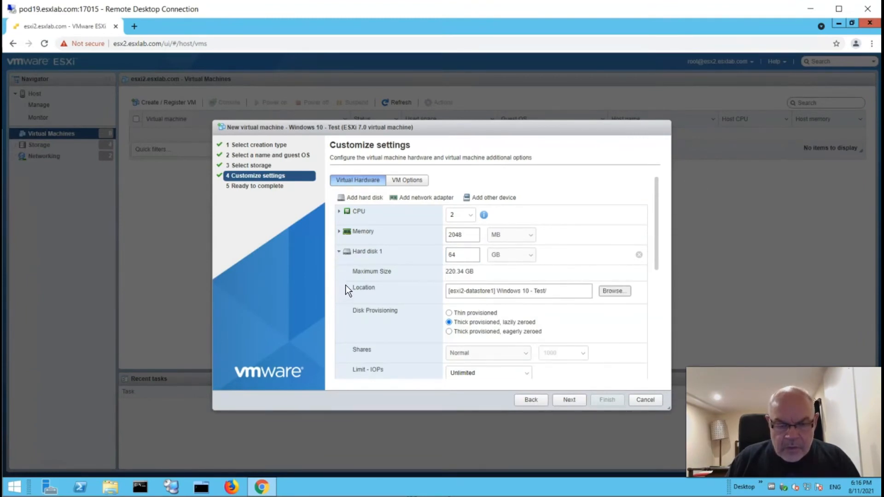
scroll(345, 286, "down", 1)
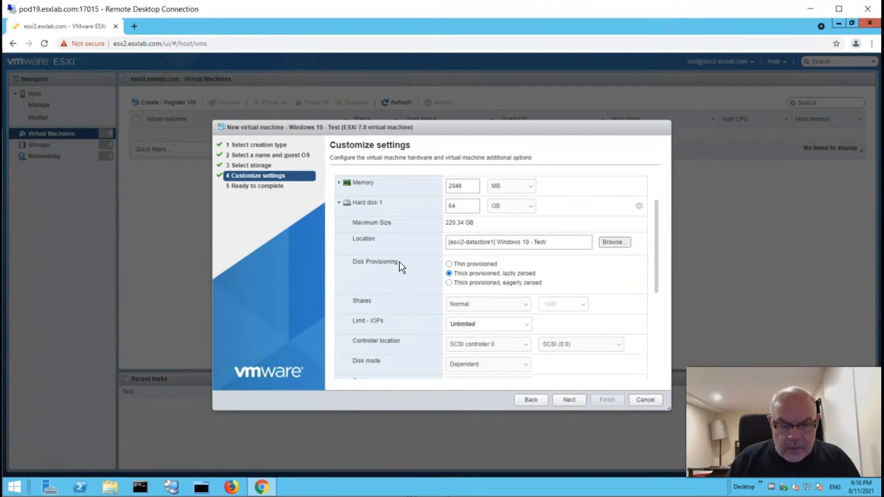
left_click_drag(381, 262, 350, 267)
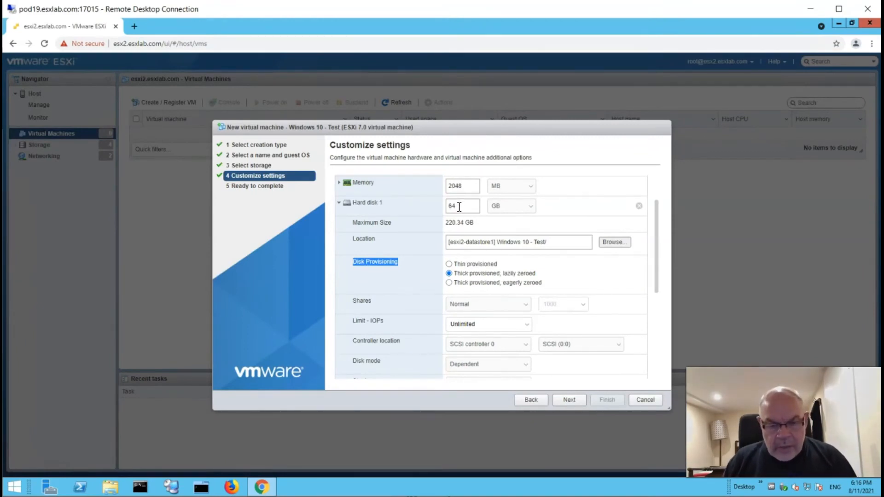
left_click_drag(457, 206, 442, 206)
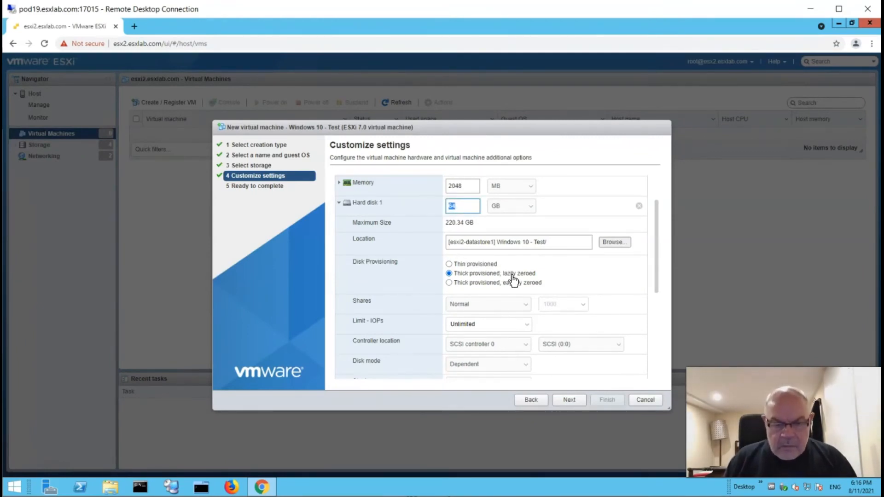
left_click(451, 266)
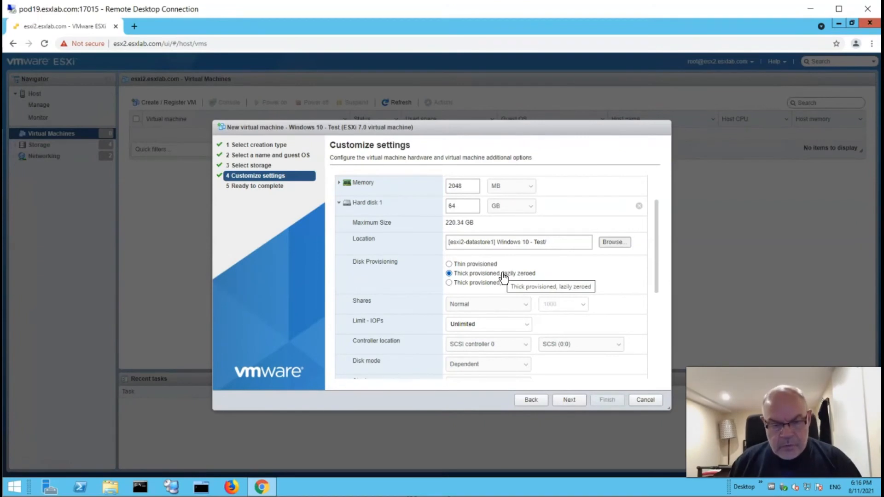
left_click(449, 284)
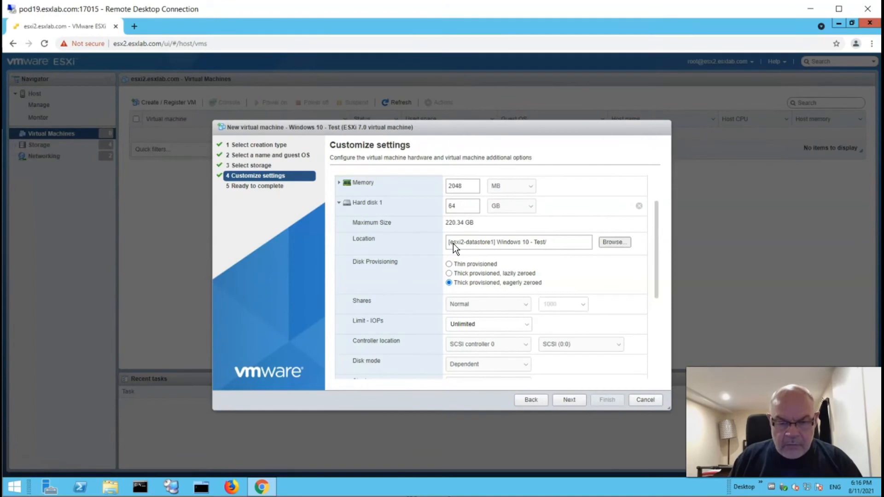
double_click(461, 206)
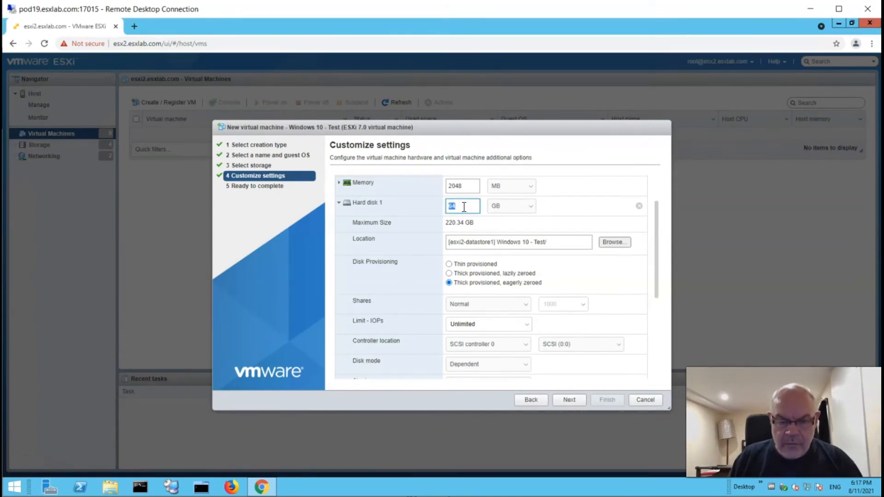
left_click(453, 266)
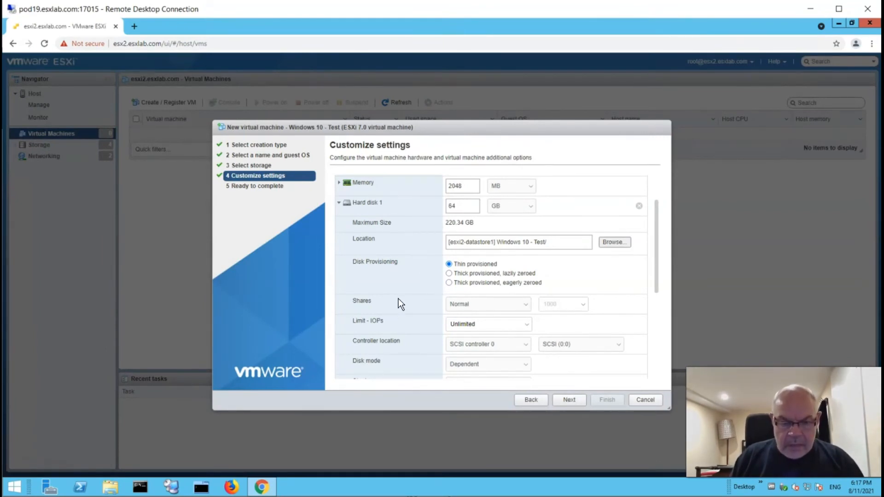
left_click(339, 204)
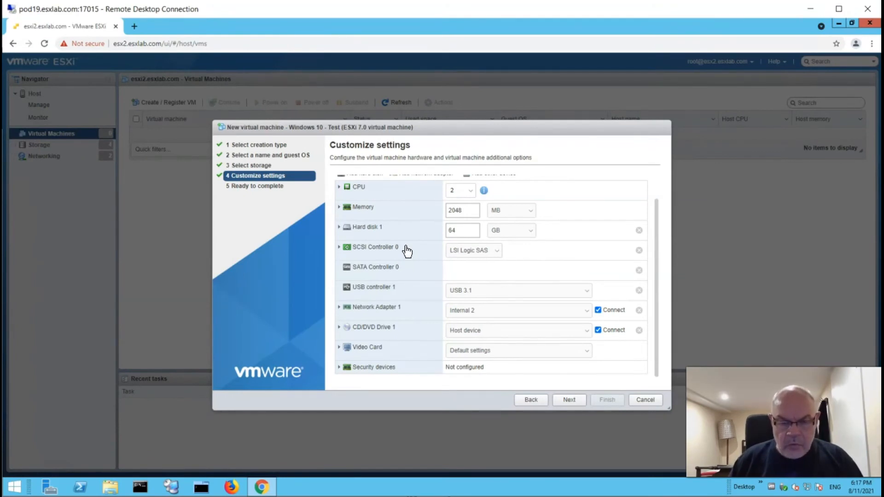
- Set SCSI Controller 0 to VMware Paravirtual and delete USB controller 1
left_click(496, 255)
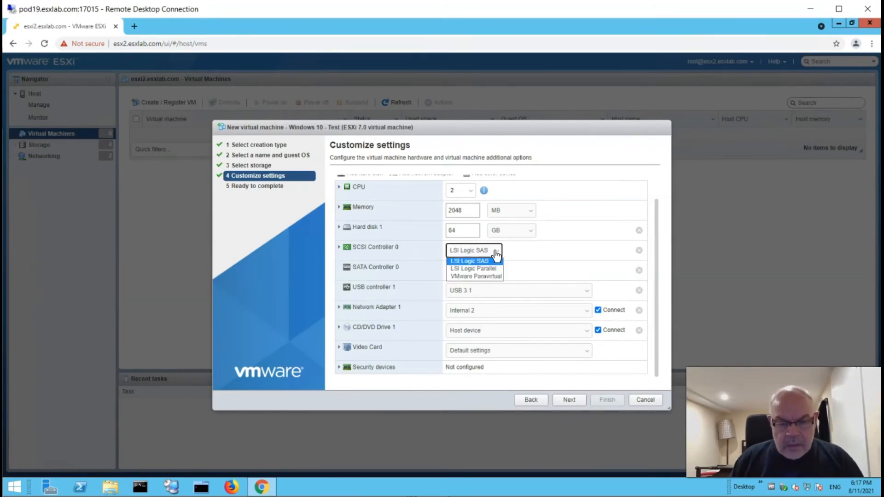
left_click(481, 277)
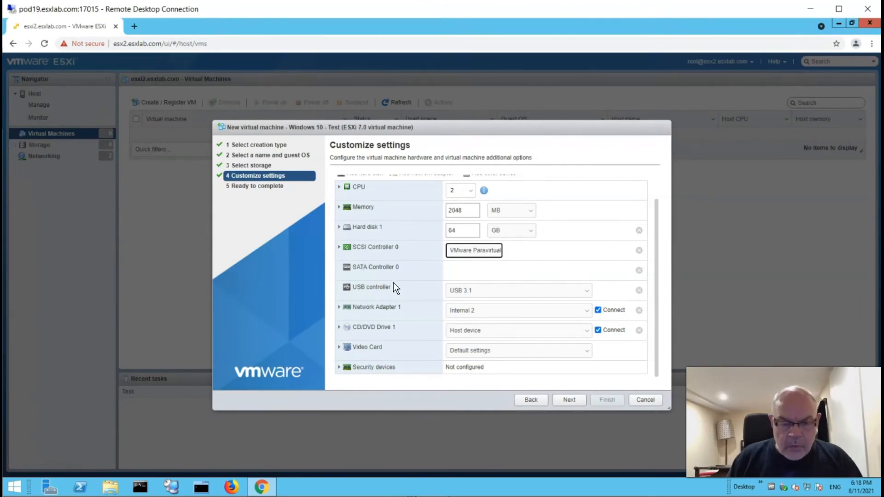
left_click(588, 294)
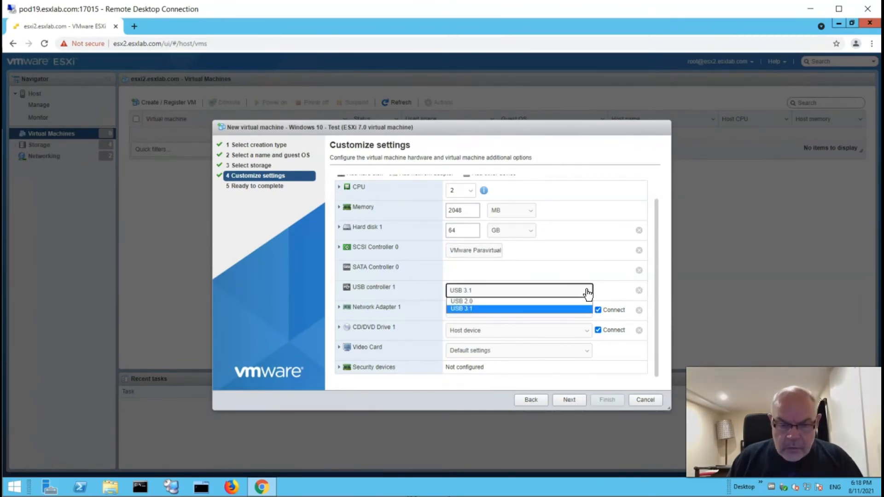
left_click(502, 300)
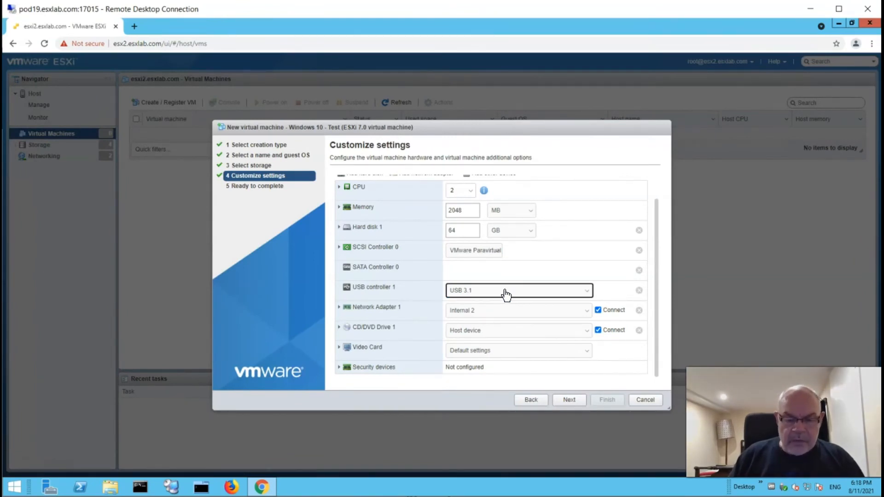
left_click(640, 291)
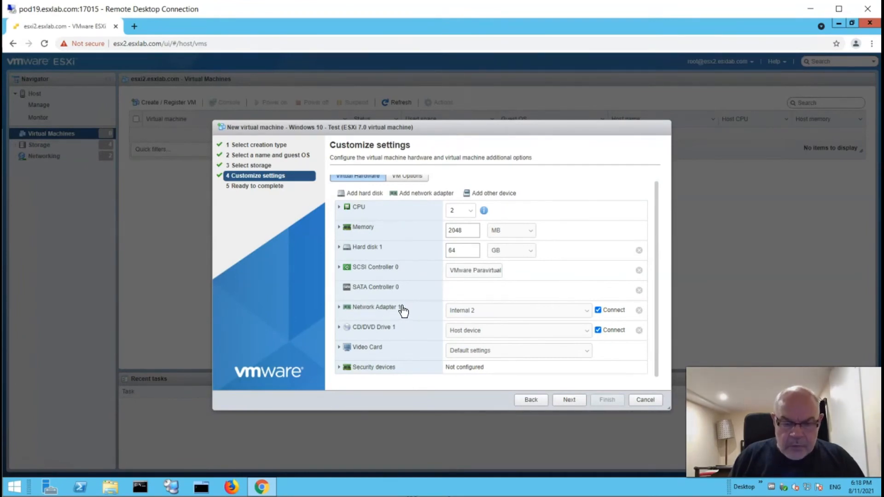
- Connect Network Adapter 1 to the Production network
left_click(339, 309)
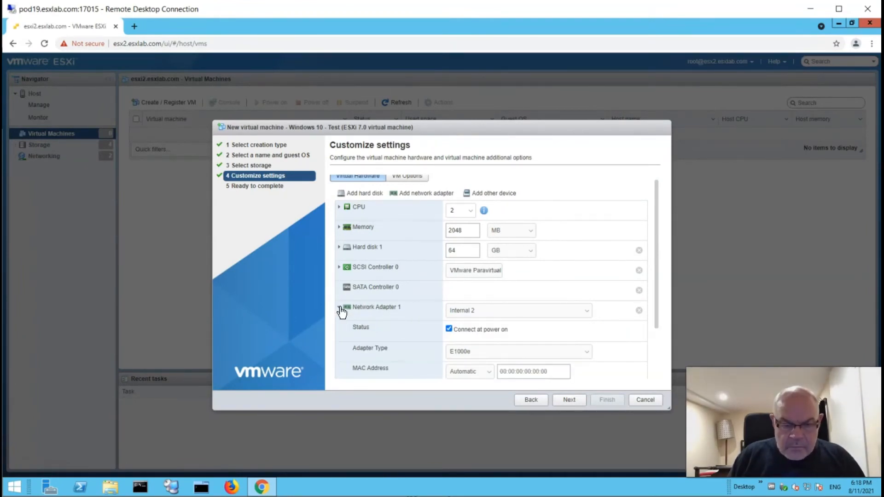
scroll(386, 300, "down", 1)
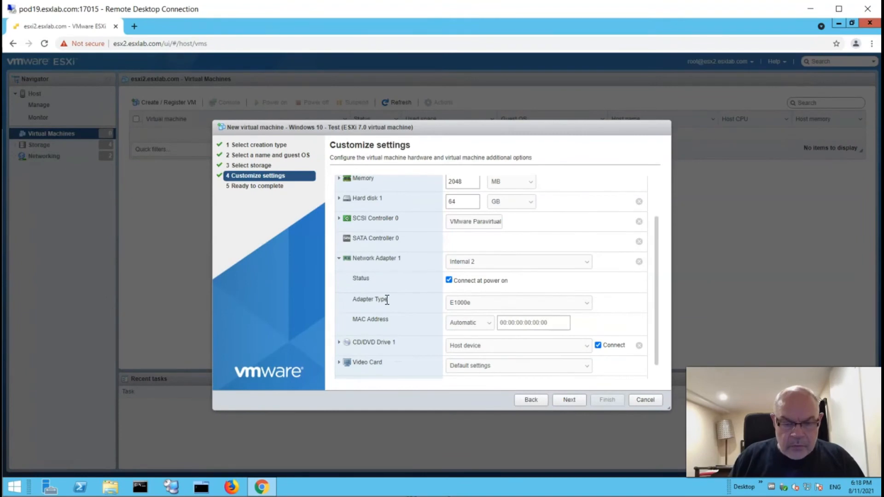
left_click(588, 264)
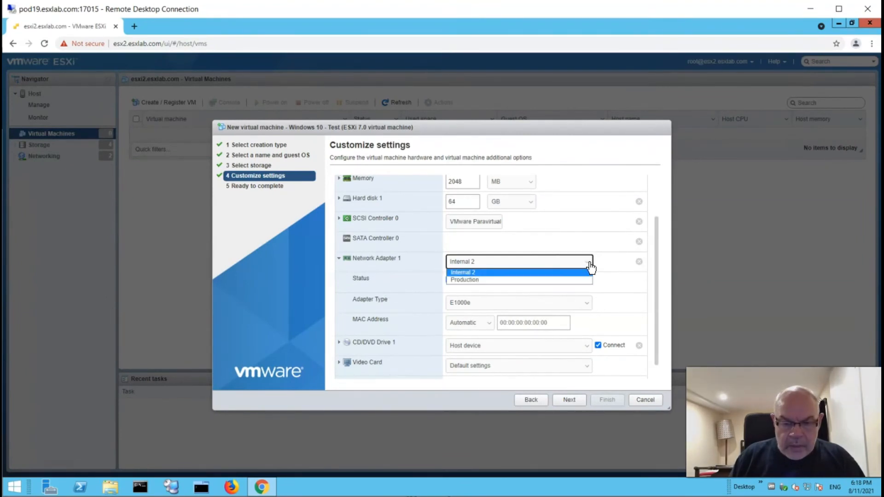
left_click(478, 280)
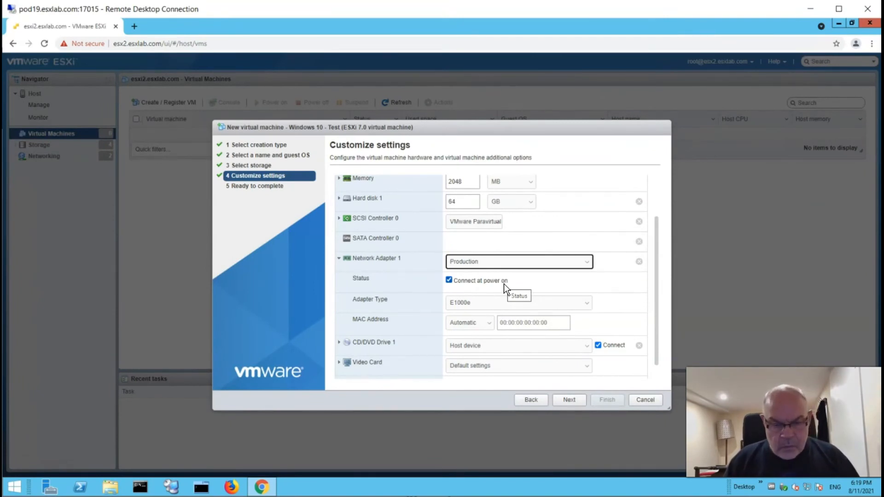
- Set the adapter type to VMXNET 3, after briefly trying E1000 and E1000e
left_click(490, 304)
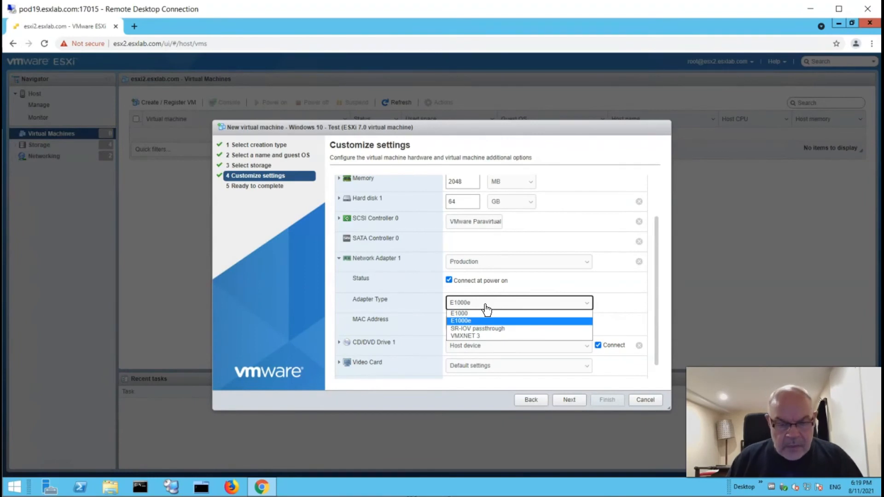
left_click(471, 314)
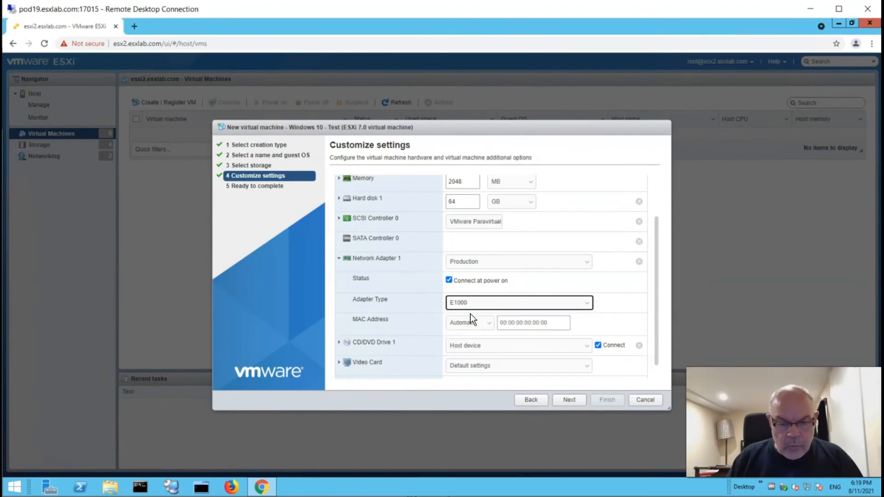
left_click(496, 306)
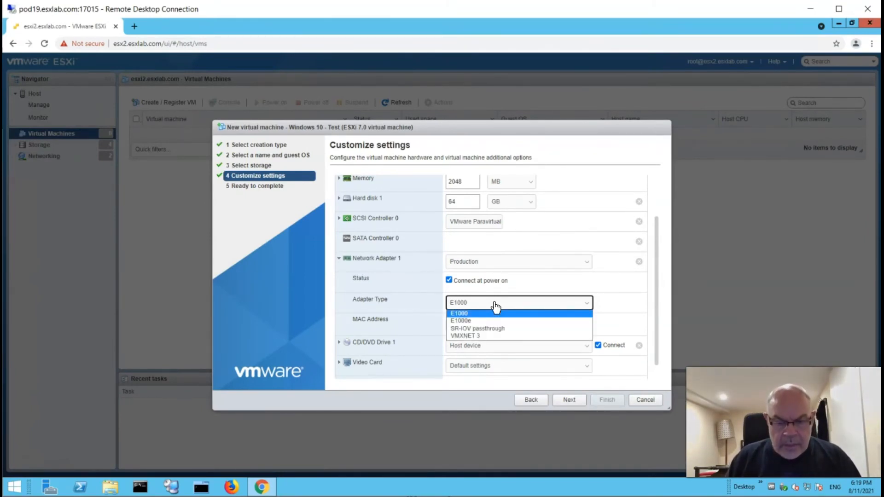
left_click(471, 322)
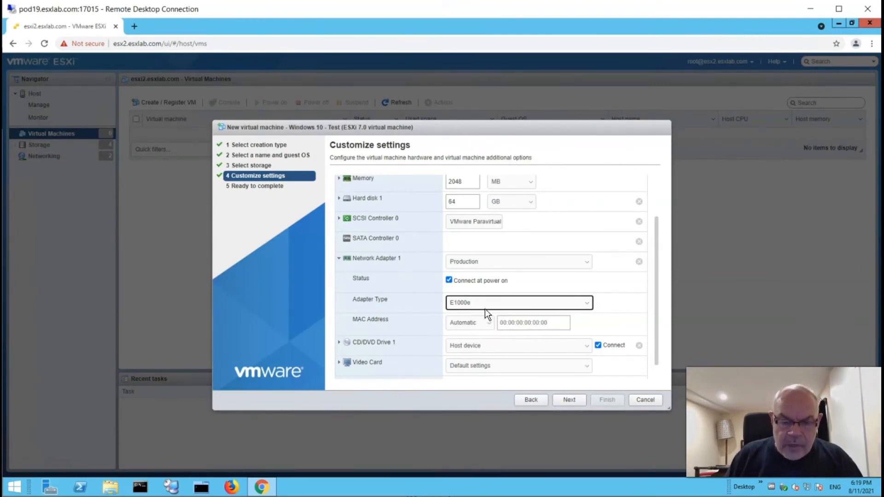
left_click(483, 306)
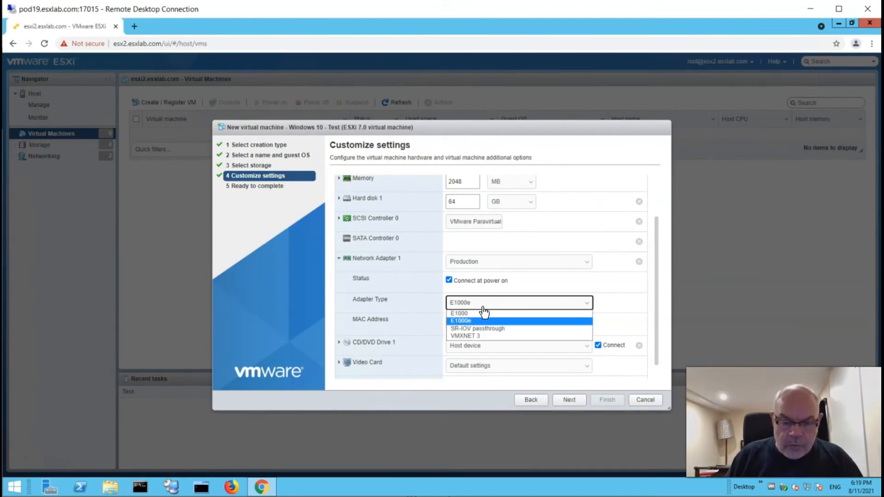
left_click(474, 337)
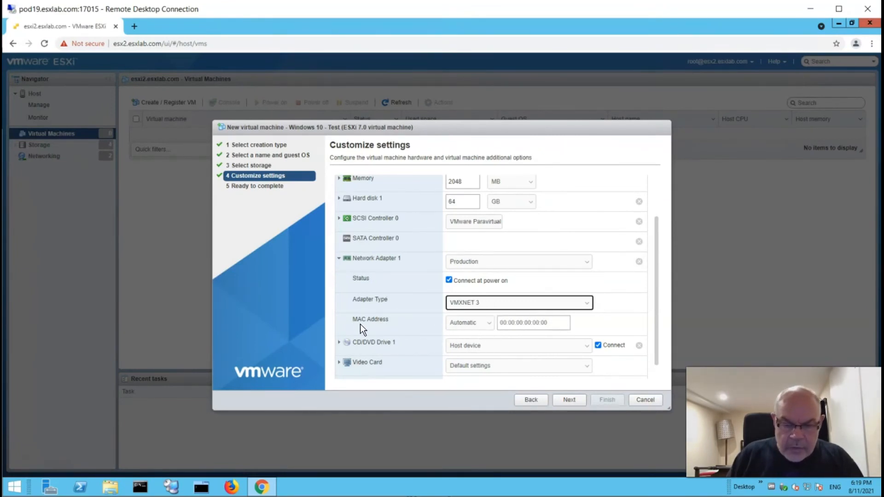
left_click(525, 323)
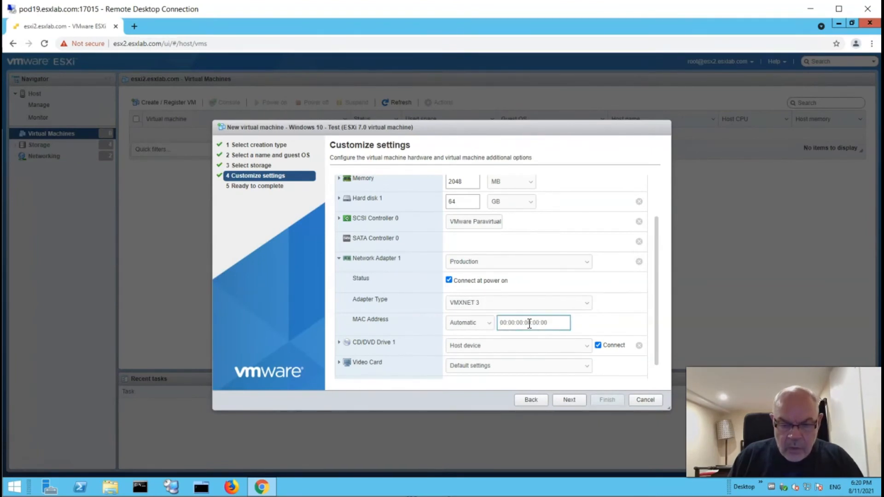
left_click(488, 325)
left_click(469, 342)
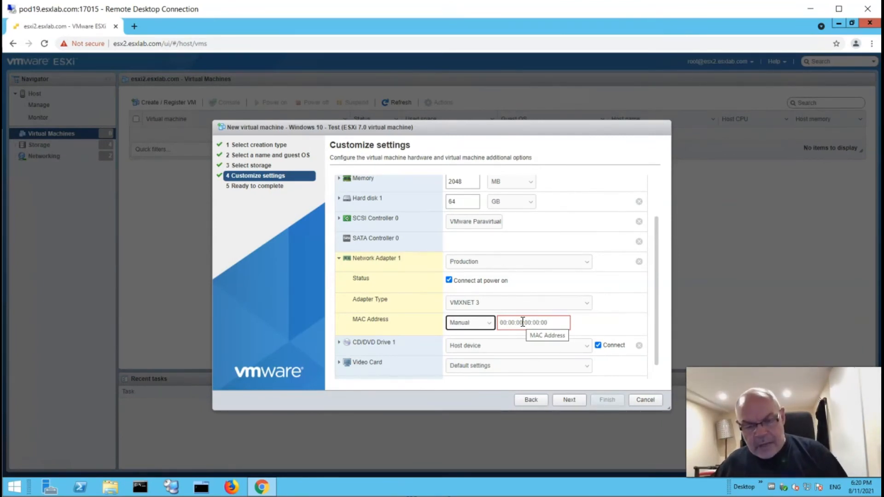
left_click(483, 325)
left_click(478, 335)
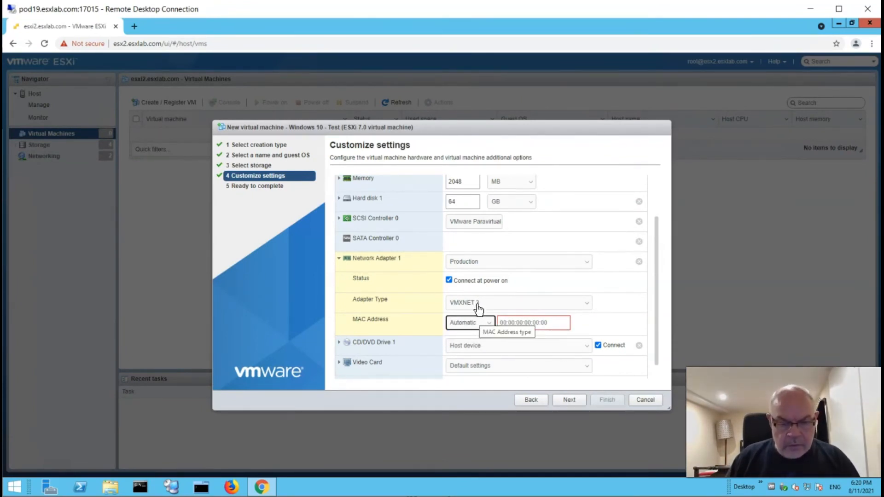
scroll(461, 276, "down", 1)
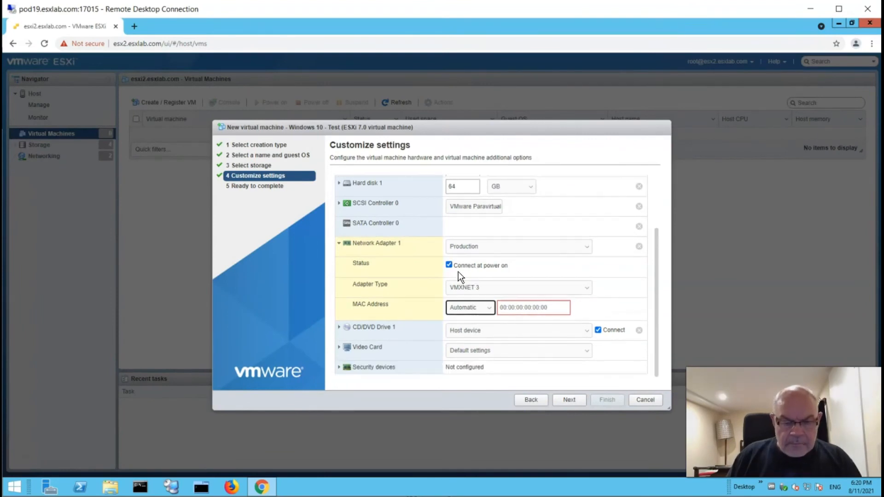
- Point CD/DVD Drive 1 to the datastore ISO file [NFS-ISOs] windows-10.iso
left_click(379, 331)
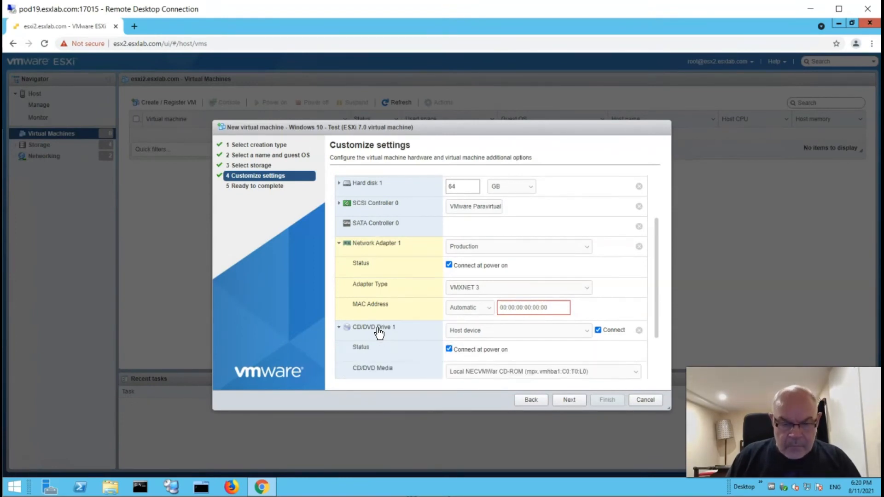
left_click(486, 334)
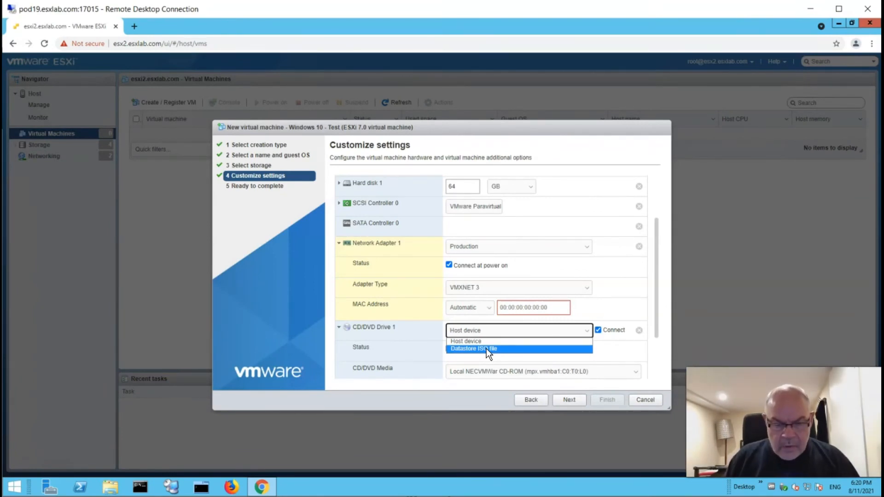
left_click(487, 349)
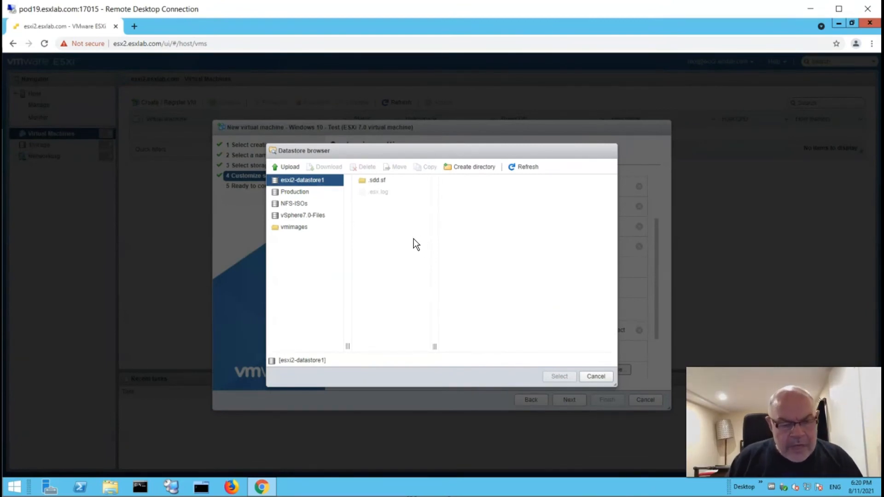
left_click(300, 211)
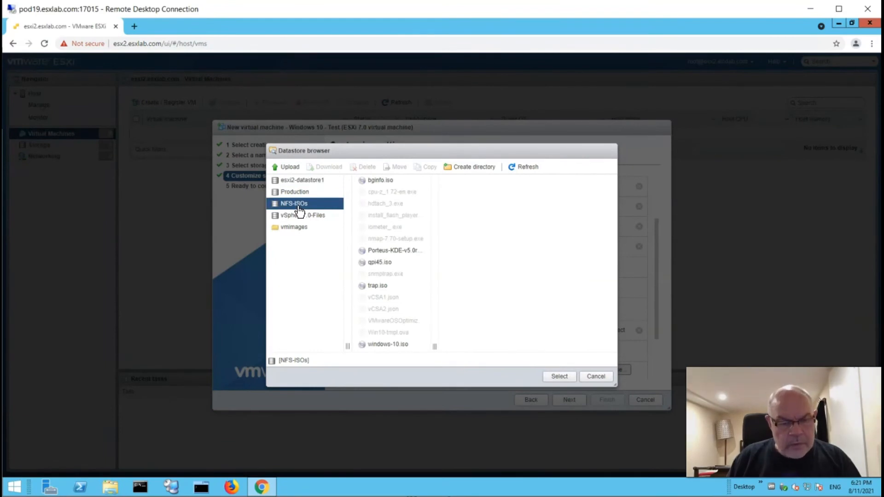
left_click(381, 346)
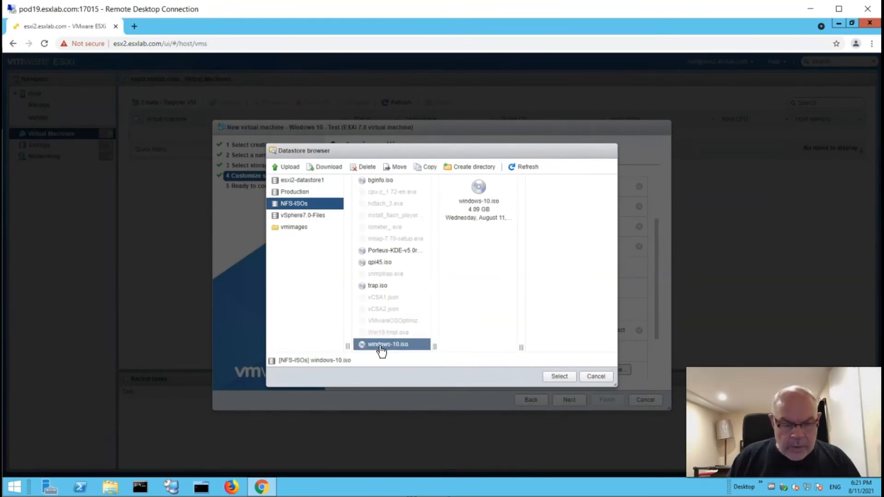
left_click(559, 377)
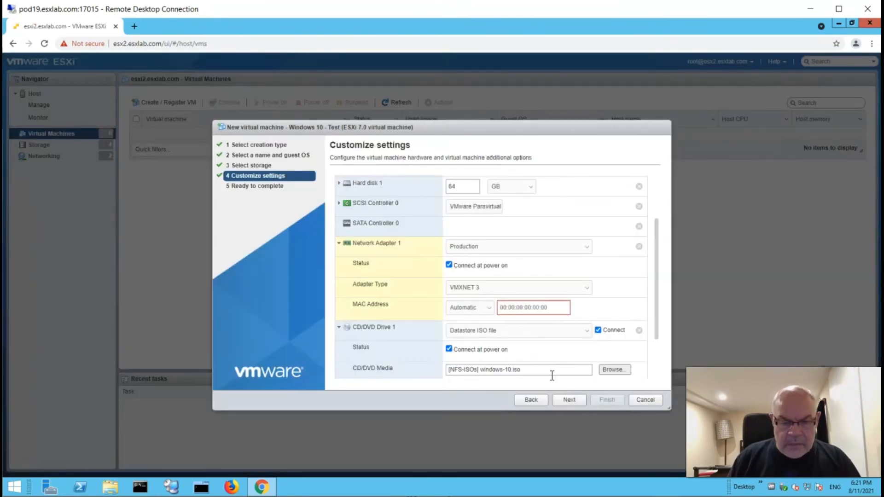
scroll(399, 285, "down", 1)
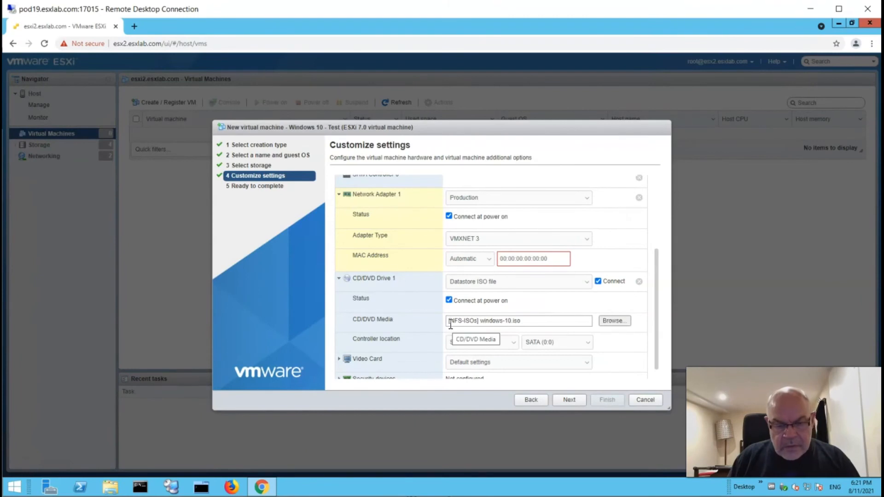
left_click_drag(449, 321, 481, 322)
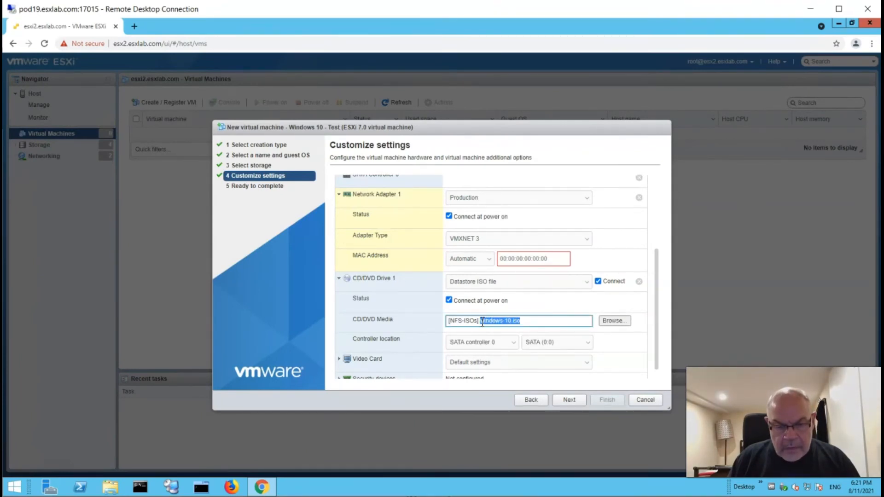
left_click(539, 321)
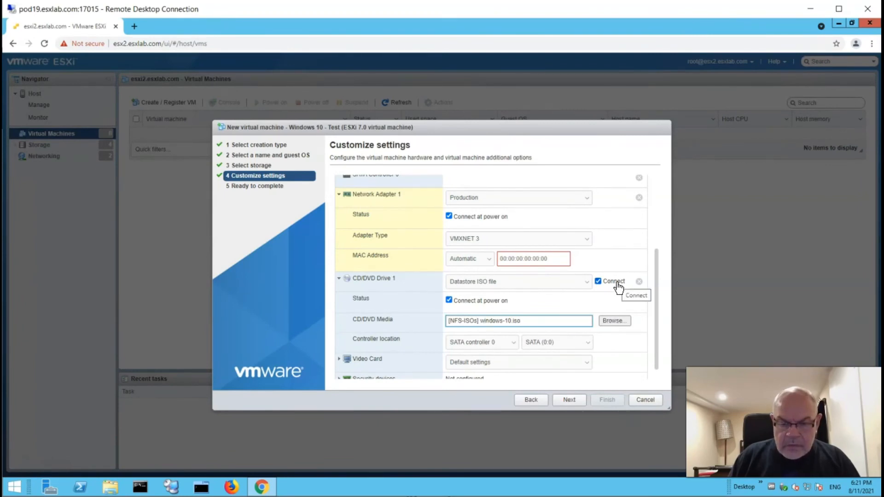
- Expand the Video Card settings
scroll(410, 297, "down", 1)
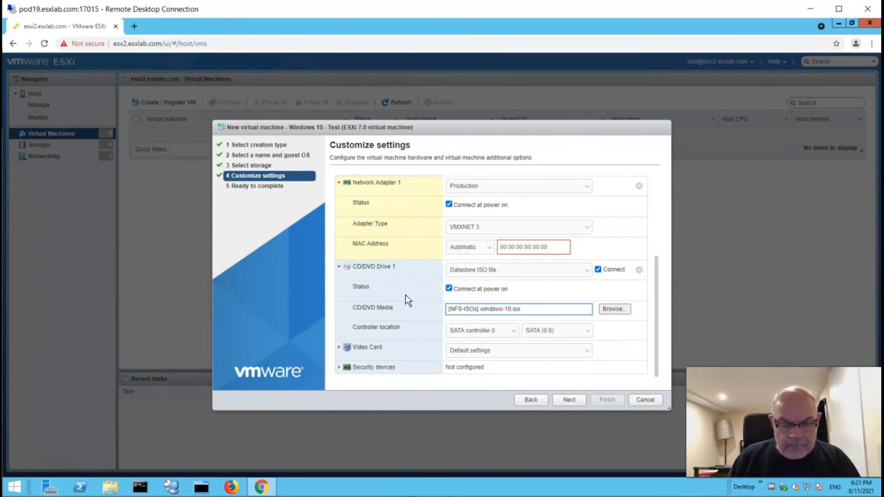
left_click(345, 347)
scroll(375, 304, "down", 1)
scroll(377, 301, "down", 1)
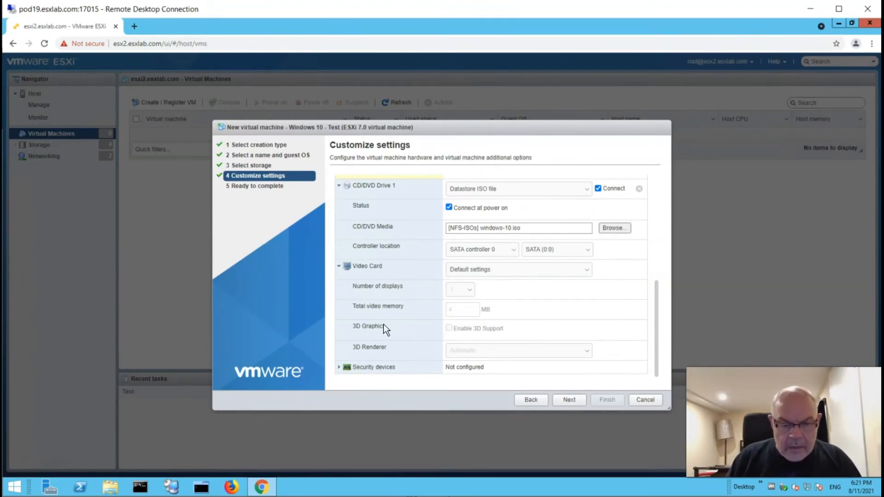
- Switch the video card to custom settings, enable 3D support, and set 3D memory to 1024 MB
left_click(475, 272)
left_click(485, 286)
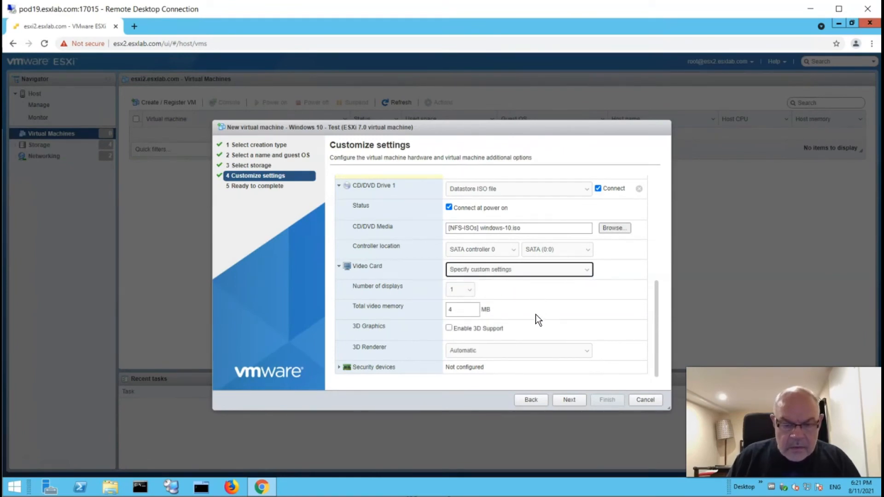
left_click(449, 329)
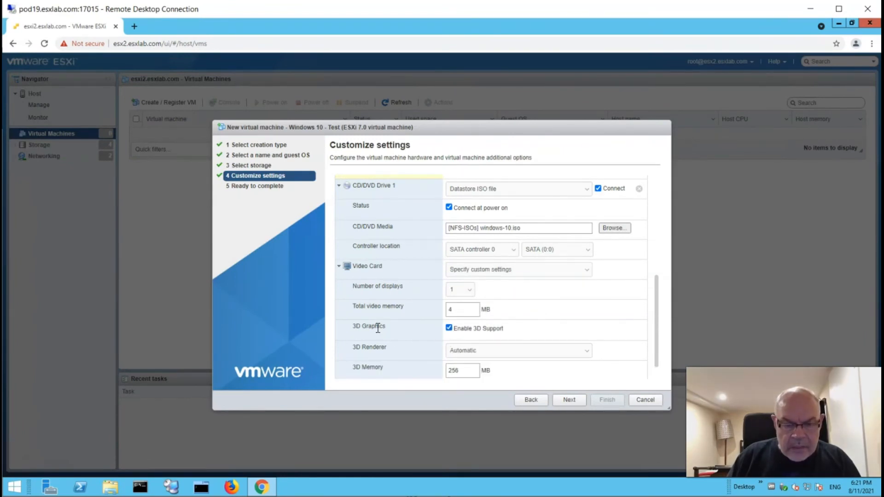
scroll(376, 293, "down", 1)
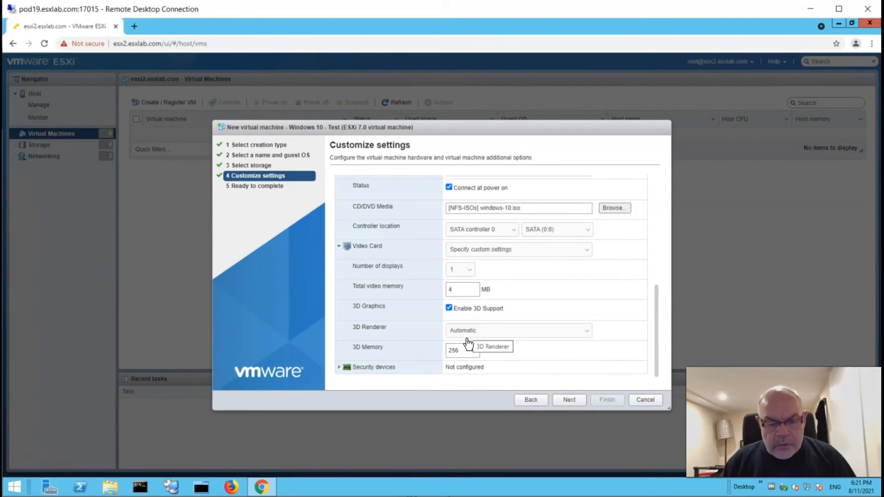
left_click_drag(460, 351, 447, 350)
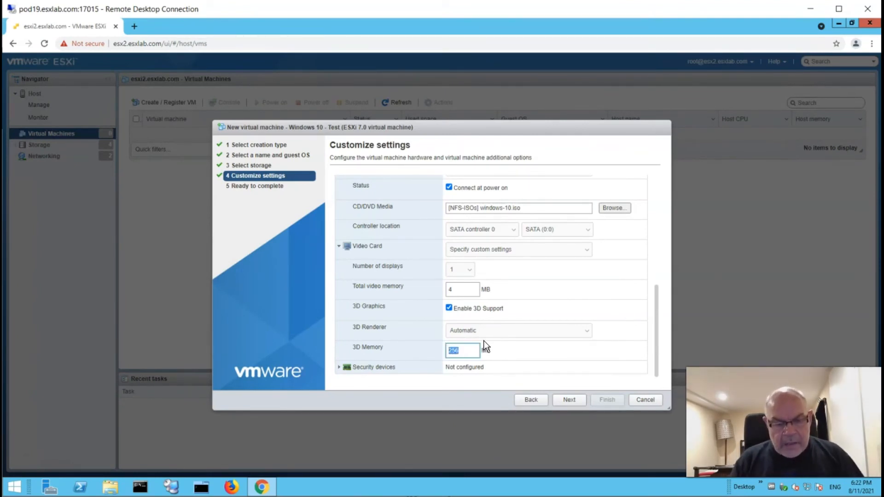
type("1024")
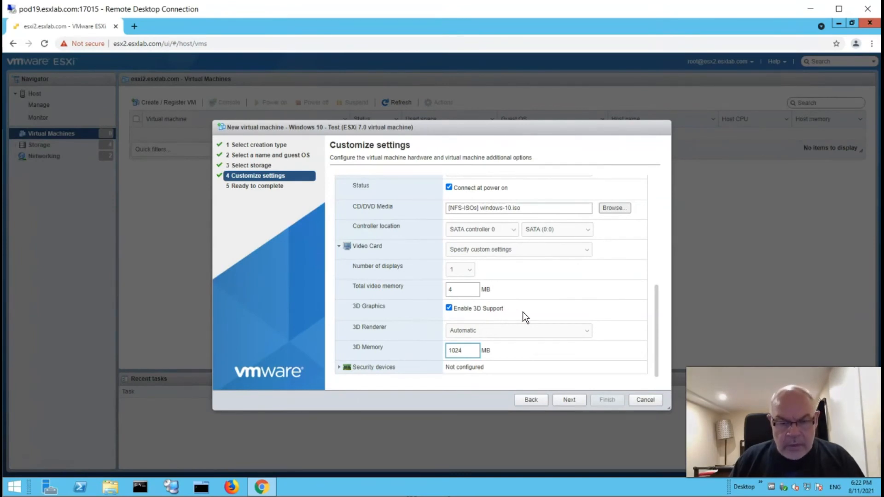
scroll(527, 313, "up", 5)
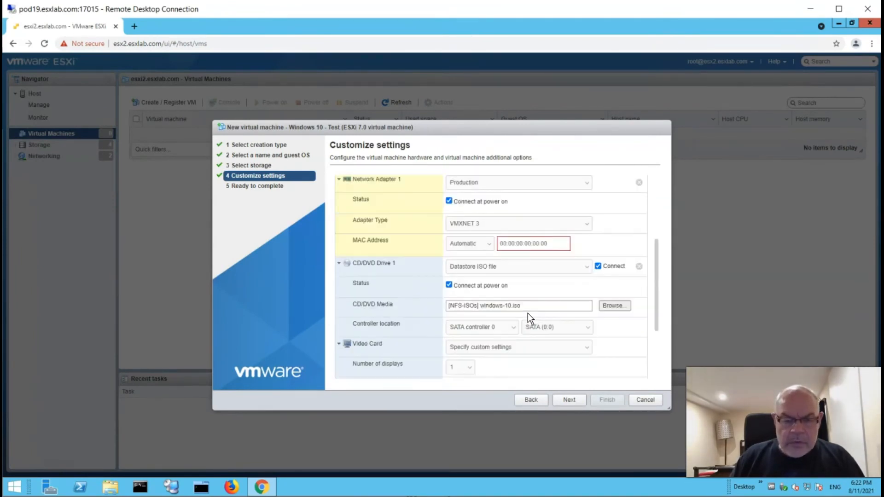
- Check the device list without adding hardware and advance to Ready to complete
scroll(528, 318, "up", 1)
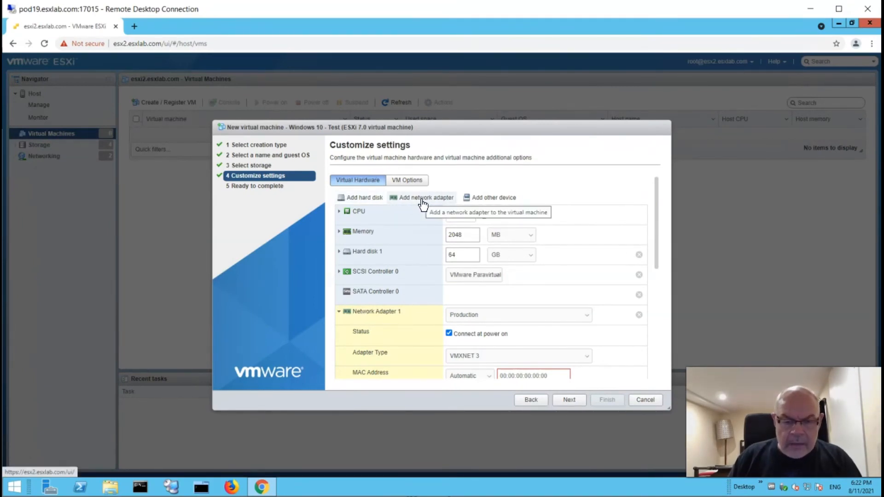
left_click(488, 198)
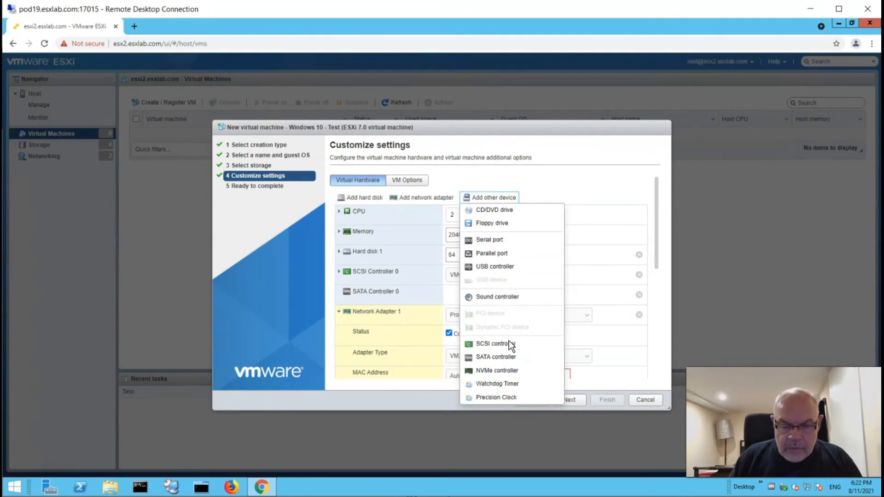
left_click(548, 189)
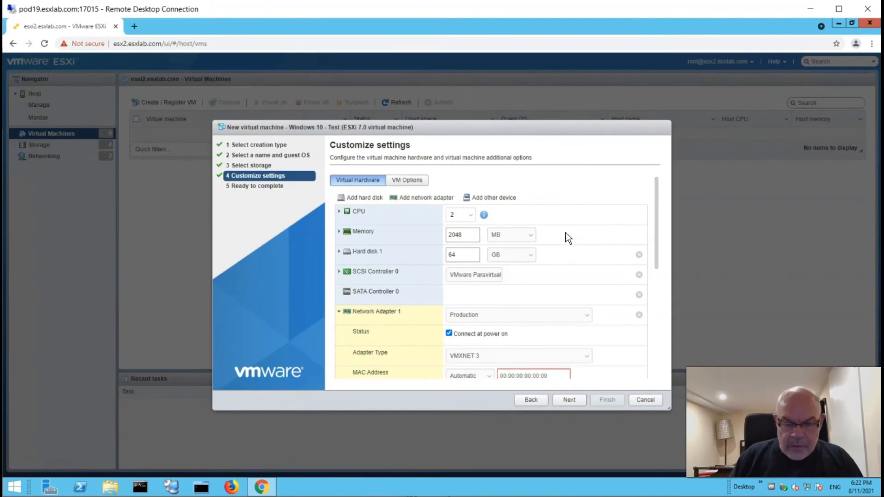
scroll(565, 231, "down", 1)
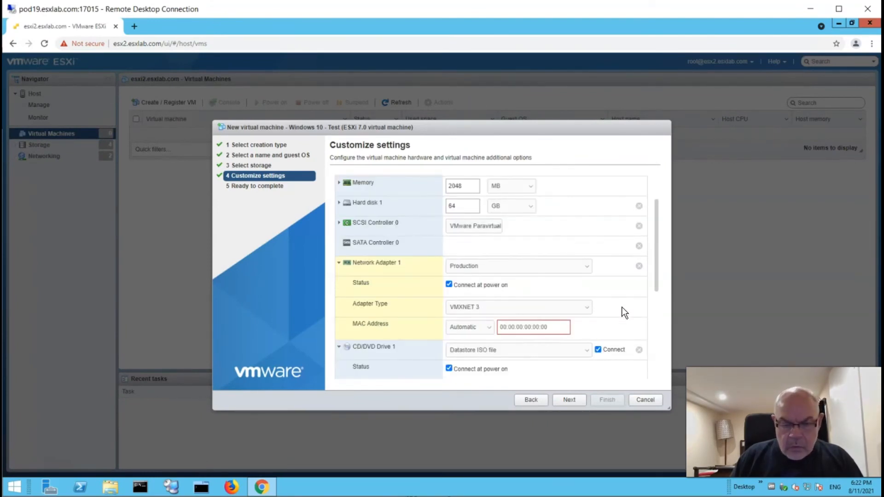
left_click(569, 400)
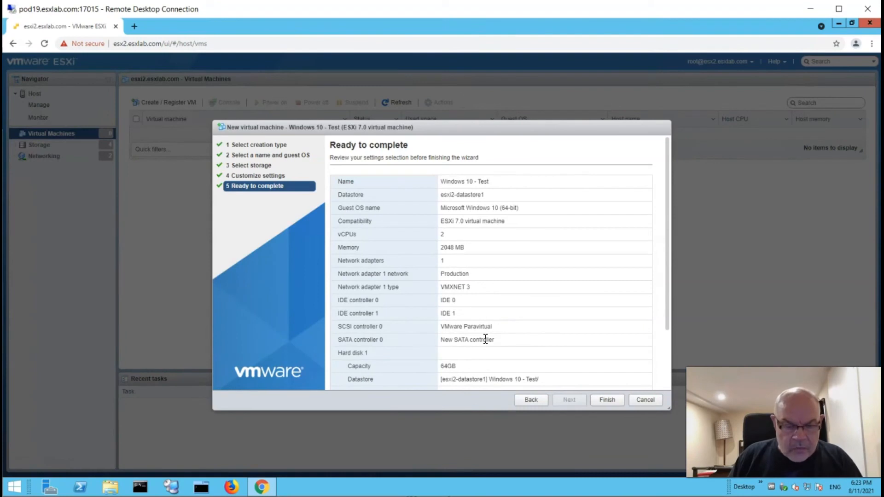
- Review the thin-provisioned disk and windows-10.iso entries, then finish creating Windows 10 - Test
scroll(486, 339, "down", 1)
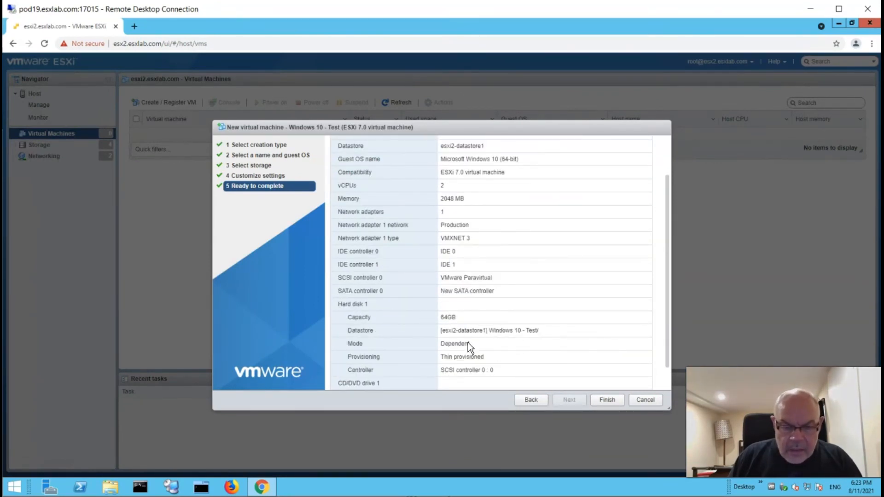
double_click(459, 357)
scroll(459, 357, "down", 1)
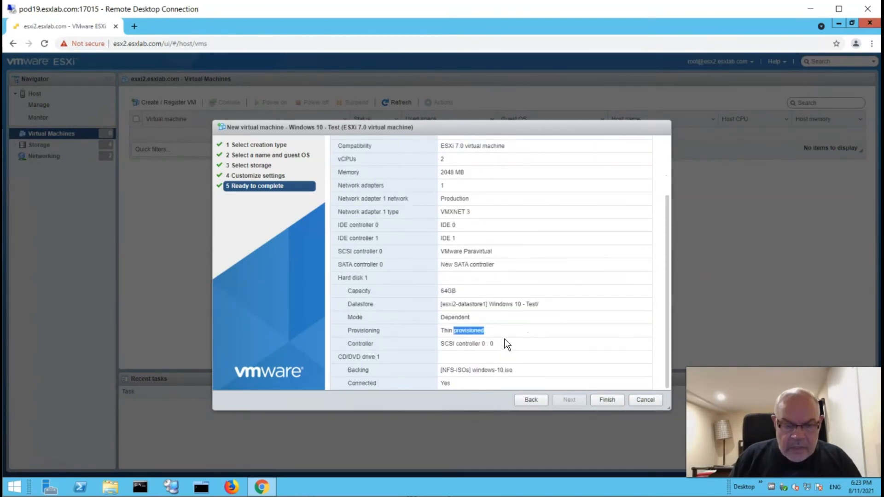
left_click_drag(444, 369, 517, 369)
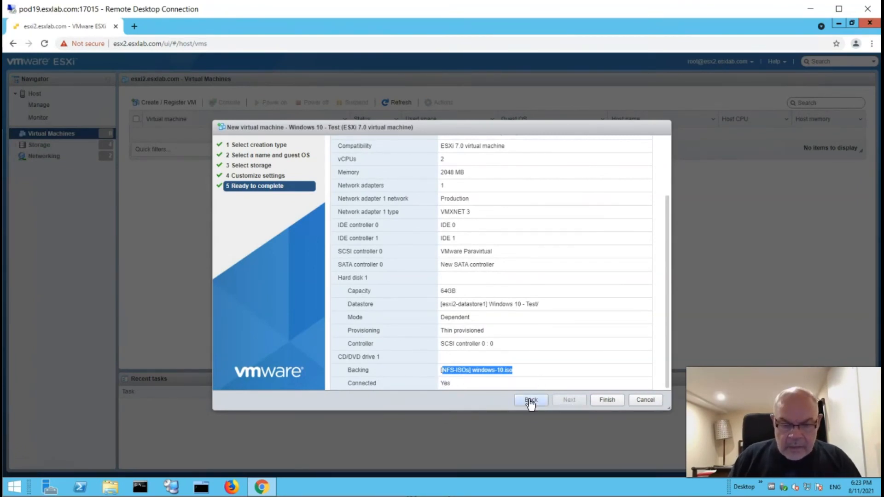
left_click(606, 401)
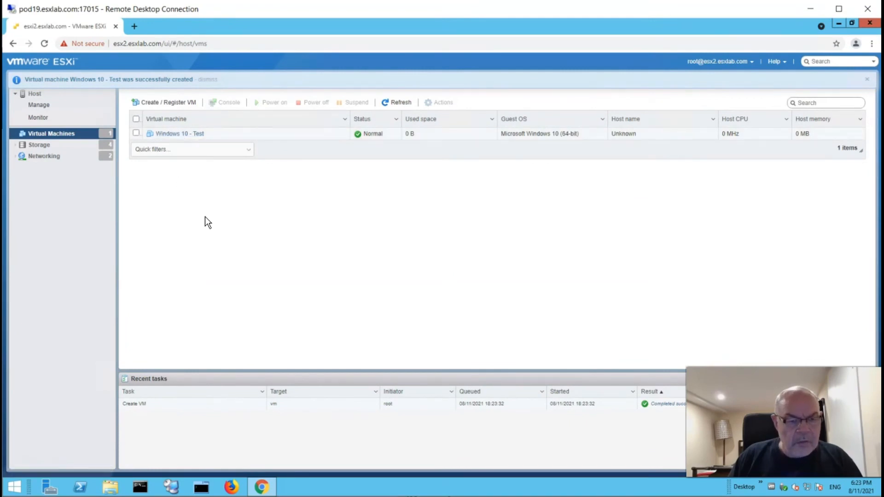
- Open Edit settings for Windows 10 - Test and expand VMware Tools under VM Options
left_click(192, 134)
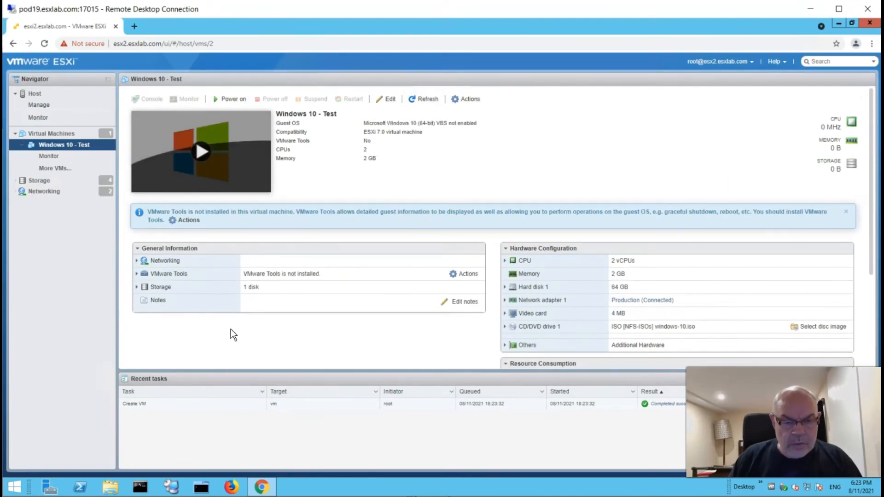
left_click(388, 100)
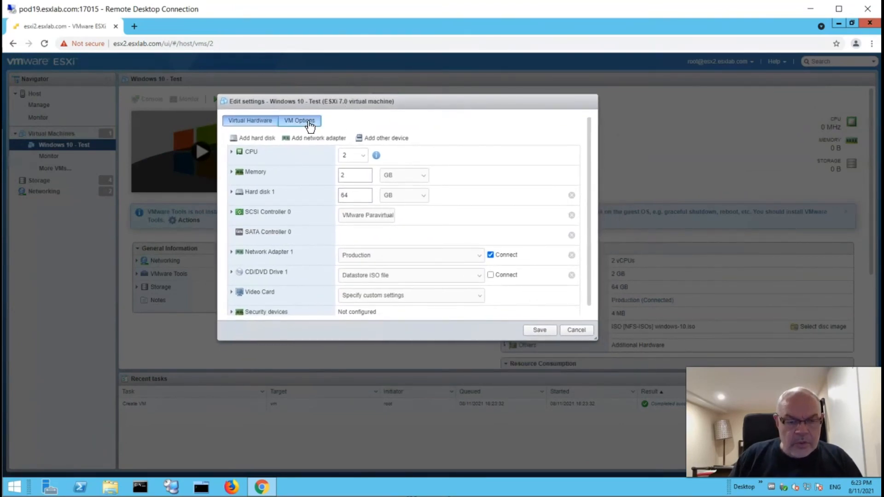
left_click(310, 121)
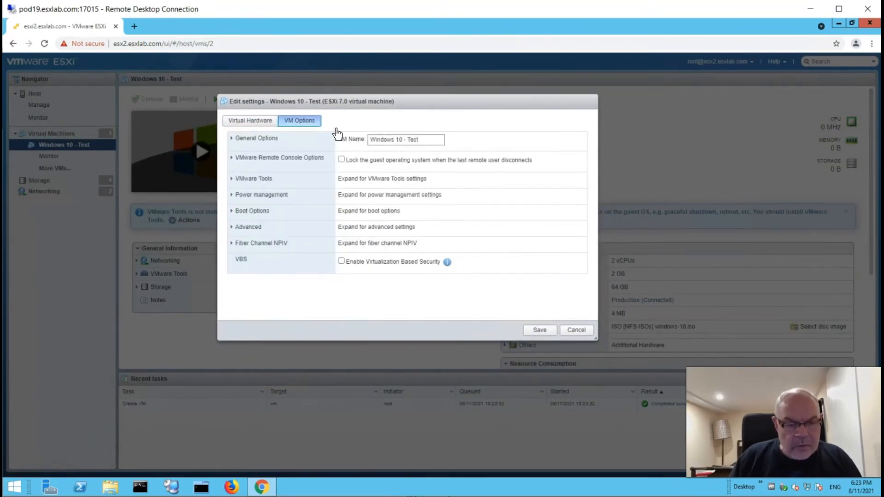
left_click(235, 181)
scroll(282, 198, "down", 1)
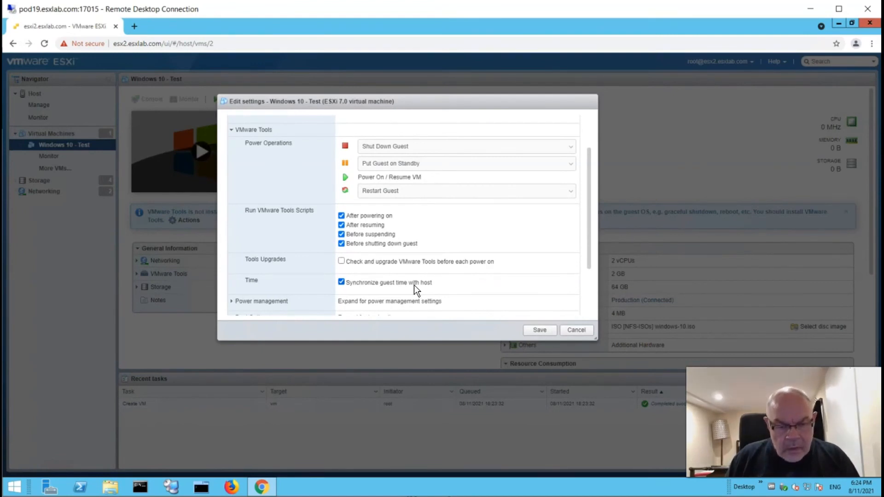
scroll(417, 289, "down", 3)
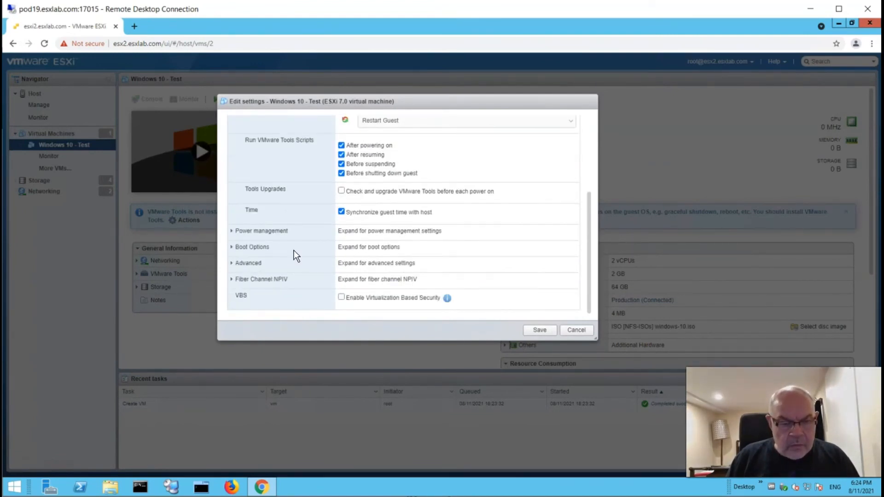
- Change the boot firmware from EFI to BIOS and dismiss the warning
left_click(231, 247)
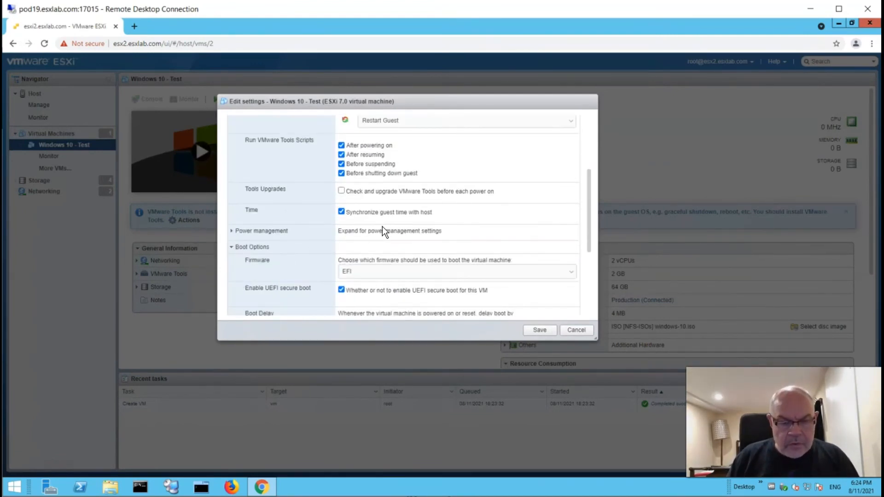
scroll(383, 227, "down", 1)
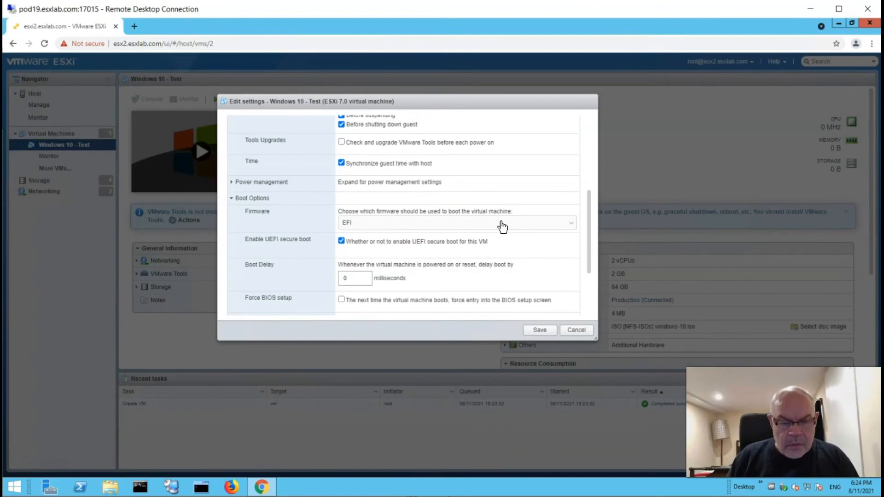
left_click(366, 227)
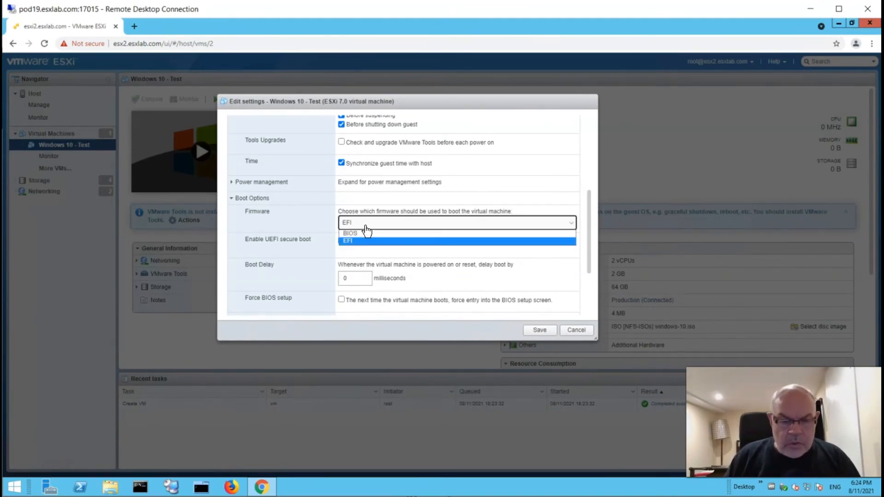
left_click(361, 232)
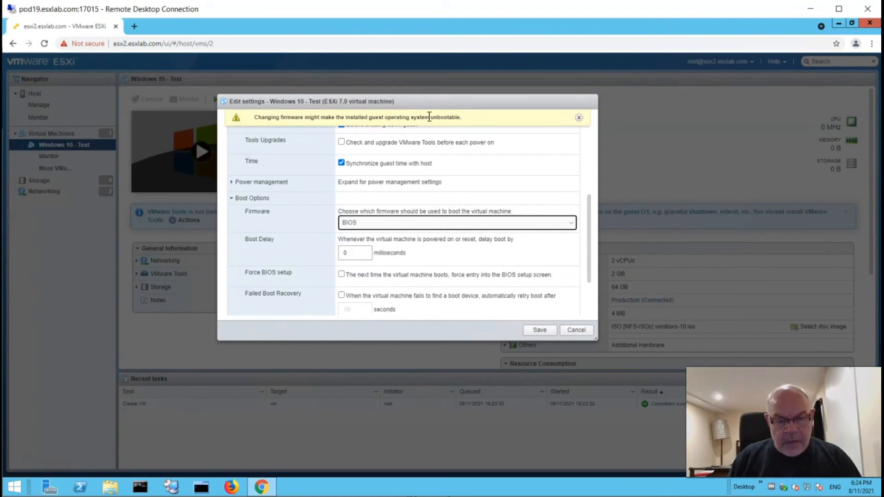
left_click(580, 118)
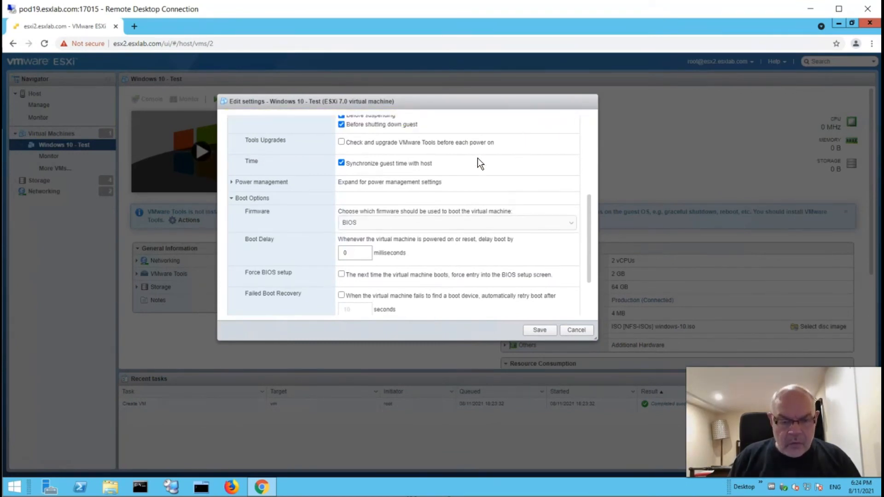
scroll(477, 159, "down", 1)
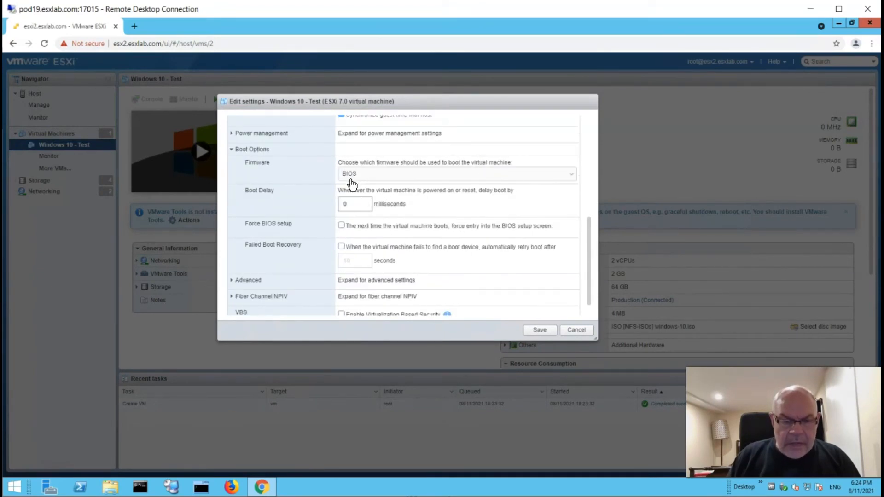
- Set the boot delay to 10000 ms and save the VM settings
left_click(346, 204)
left_click_drag(346, 204, 337, 208)
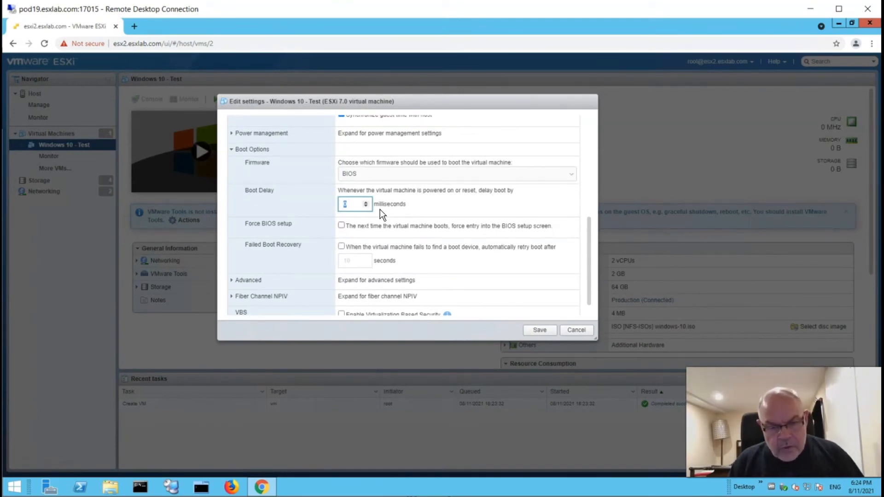
left_click_drag(374, 204, 409, 212)
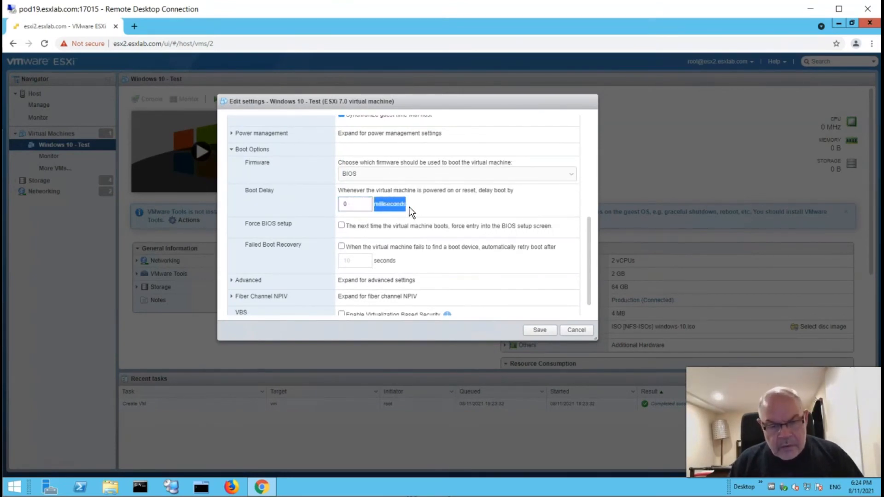
left_click(356, 205)
key("BackSpace")
type("10000")
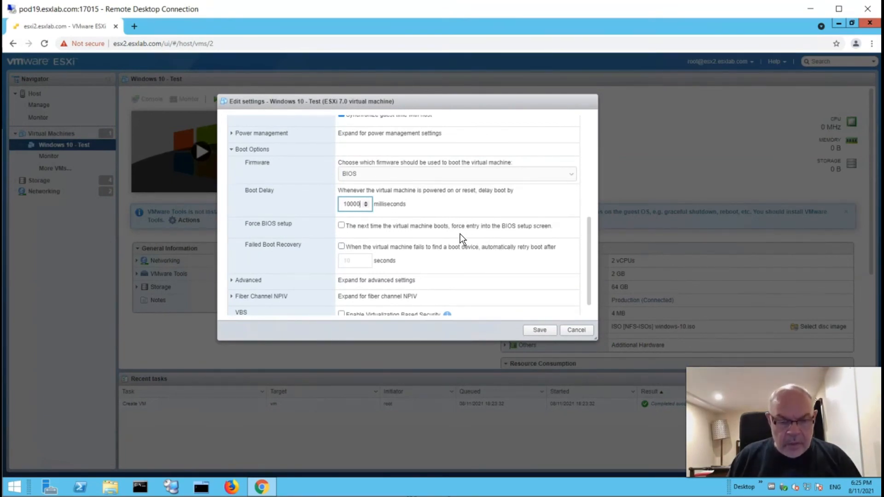
scroll(461, 238, "down", 1)
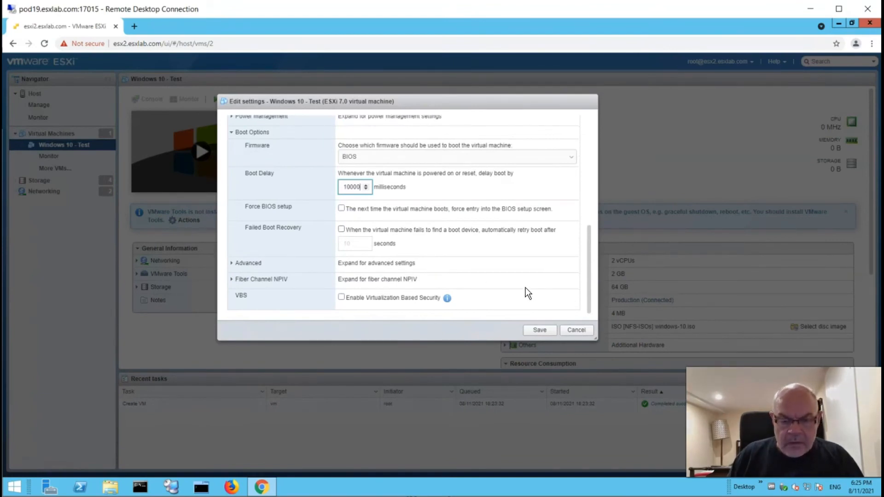
left_click(540, 331)
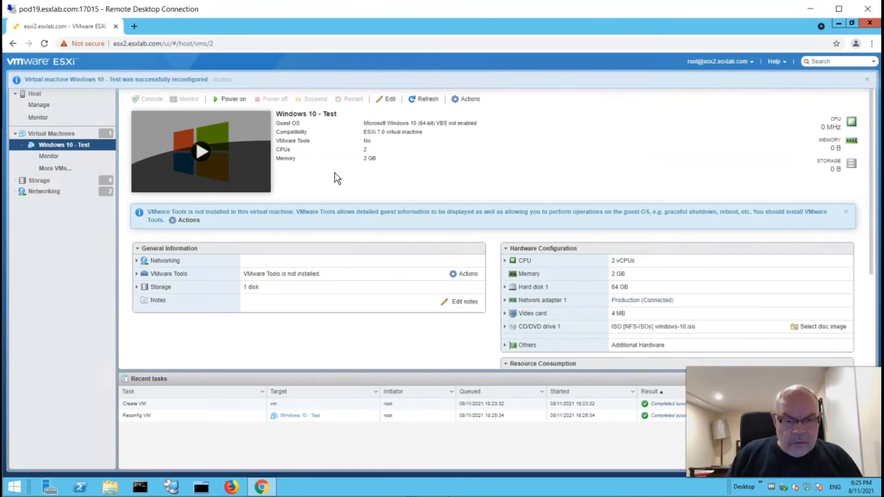
- Launch a remote console for Windows 10 - Test from Actions > Console
left_click(465, 98)
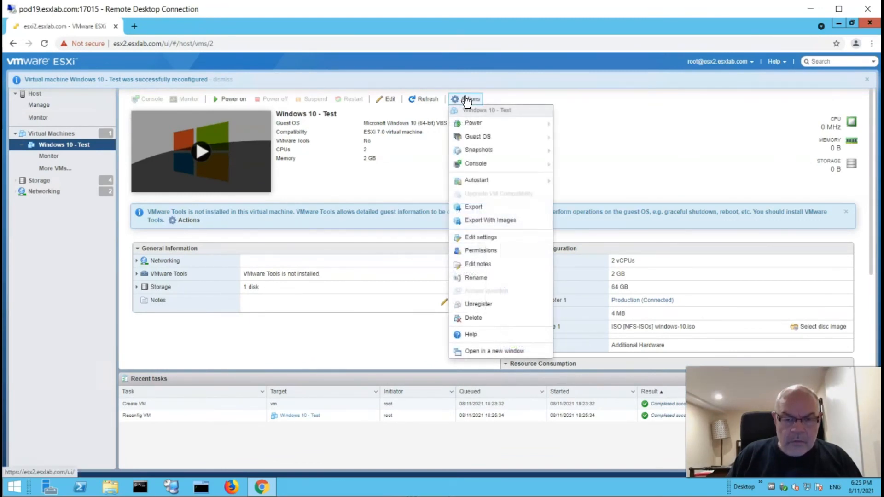
mouse_move(479, 163)
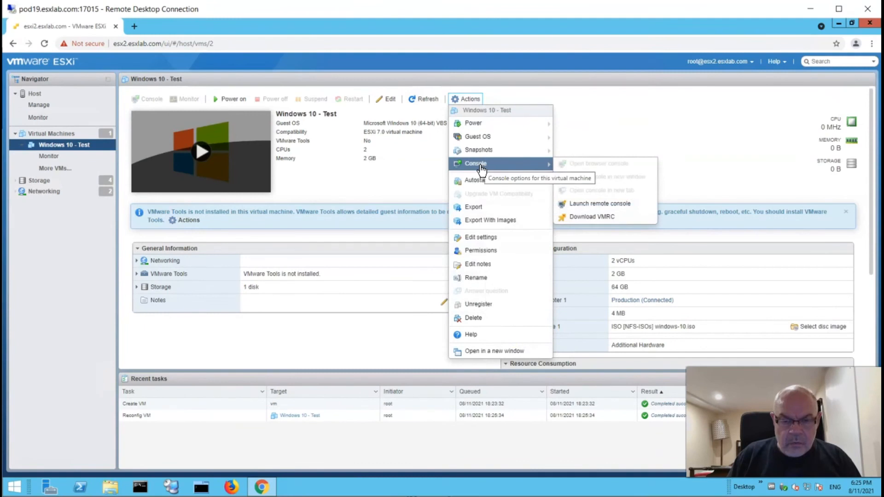
left_click(593, 203)
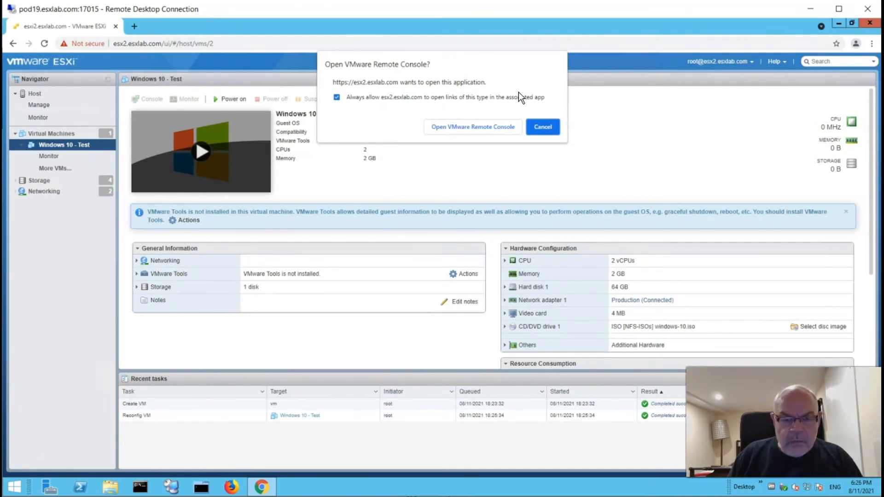
- Open VMware Remote Console, power on Windows 10 - Test, and give the console input focus
left_click(457, 127)
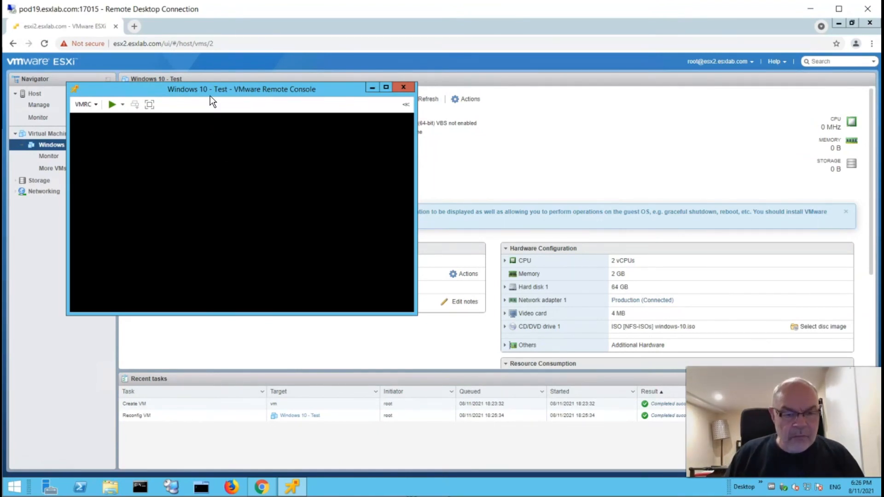
left_click_drag(209, 89, 280, 33)
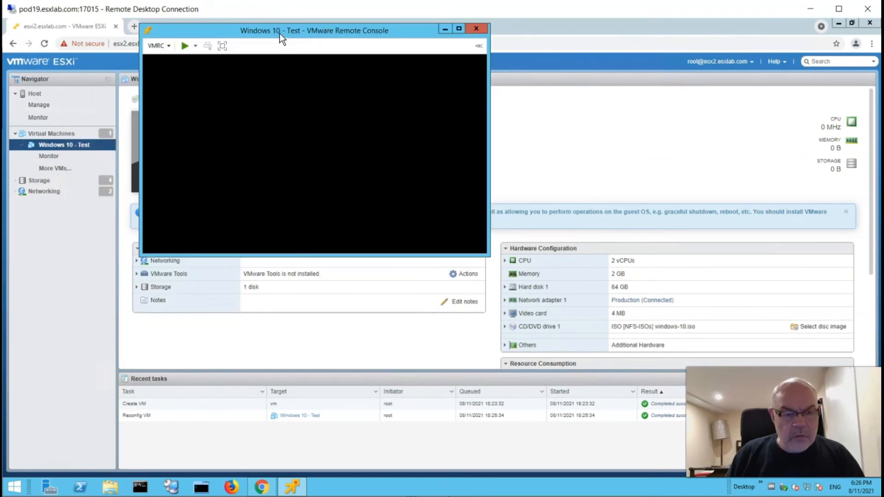
left_click(186, 48)
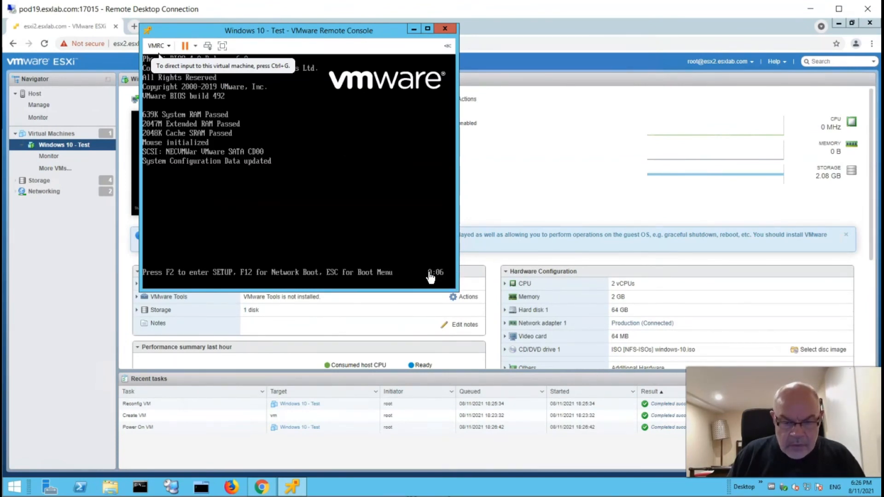
left_click(332, 217)
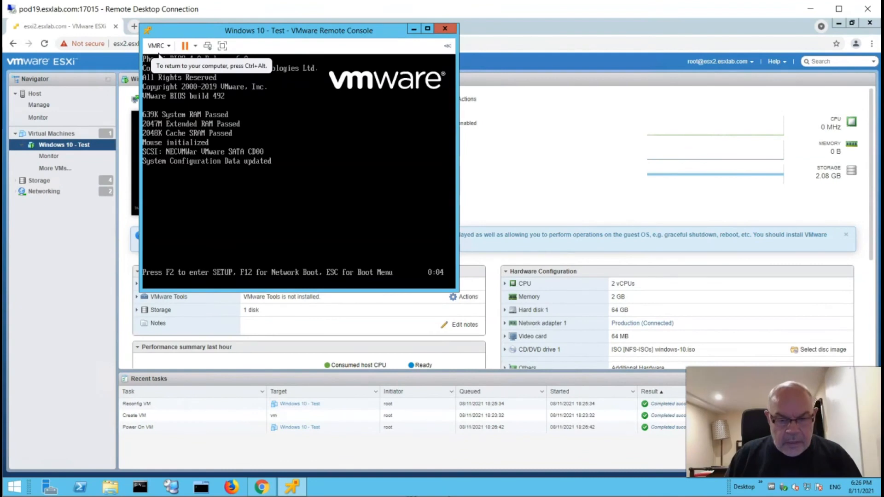